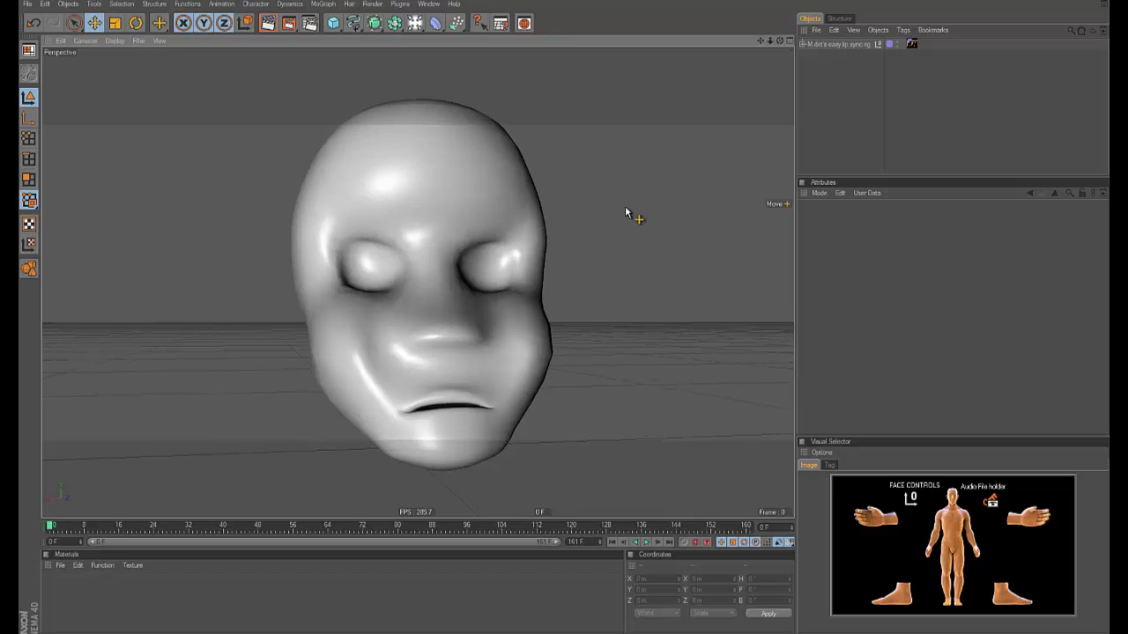
# Load test1.aif from the Desktop as the lip-sync rig's sound file
pyautogui.click(837, 45)
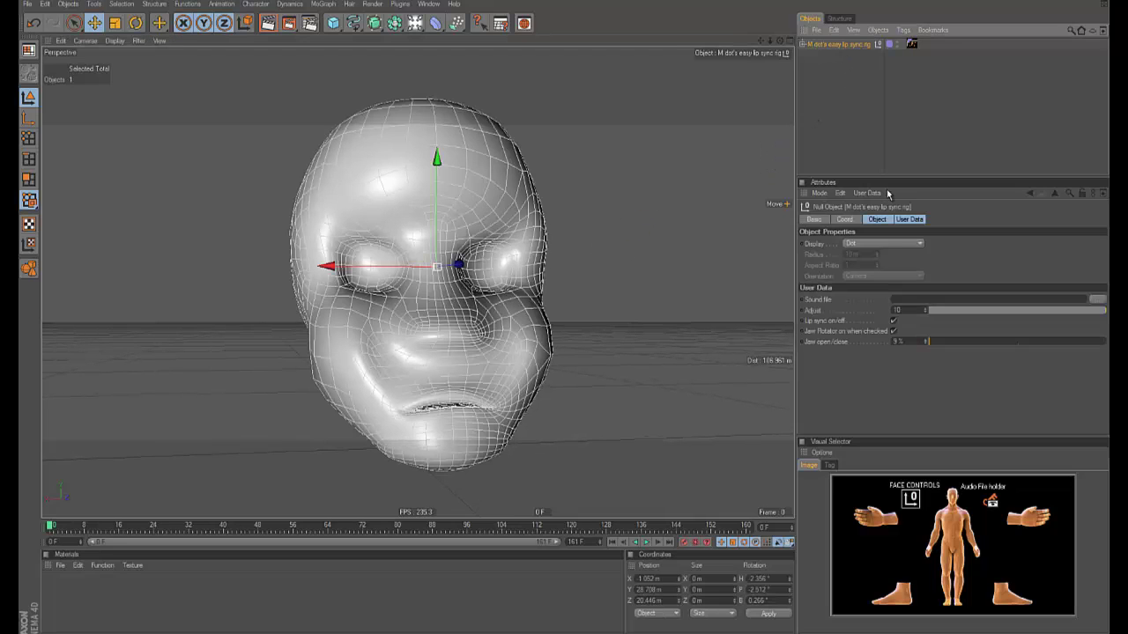
pyautogui.click(1097, 300)
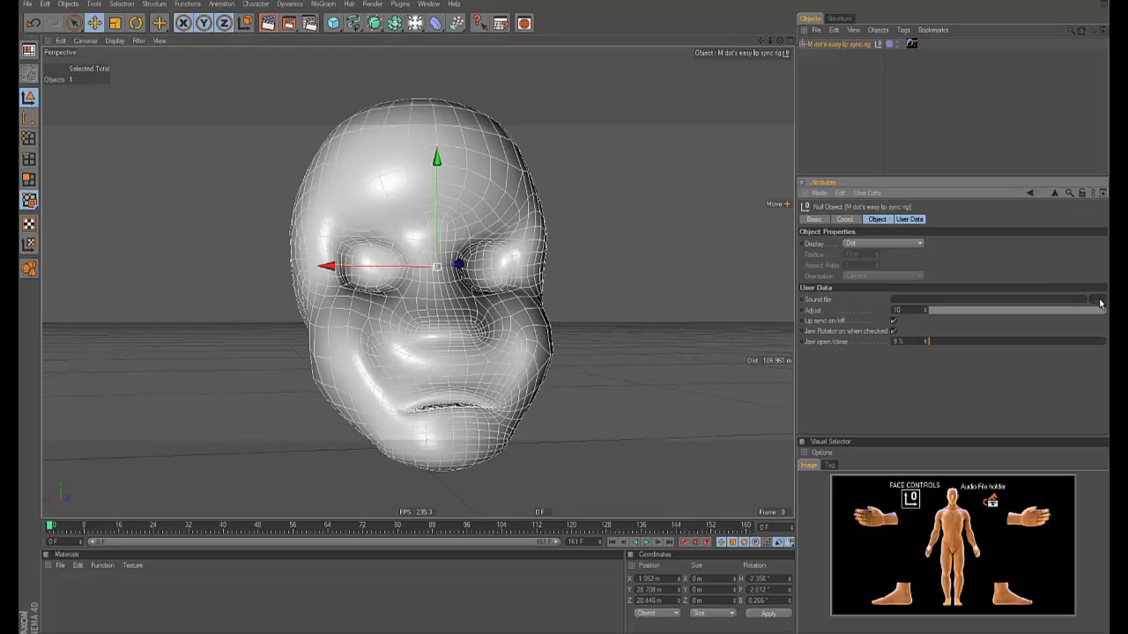
pyautogui.click(86, 72)
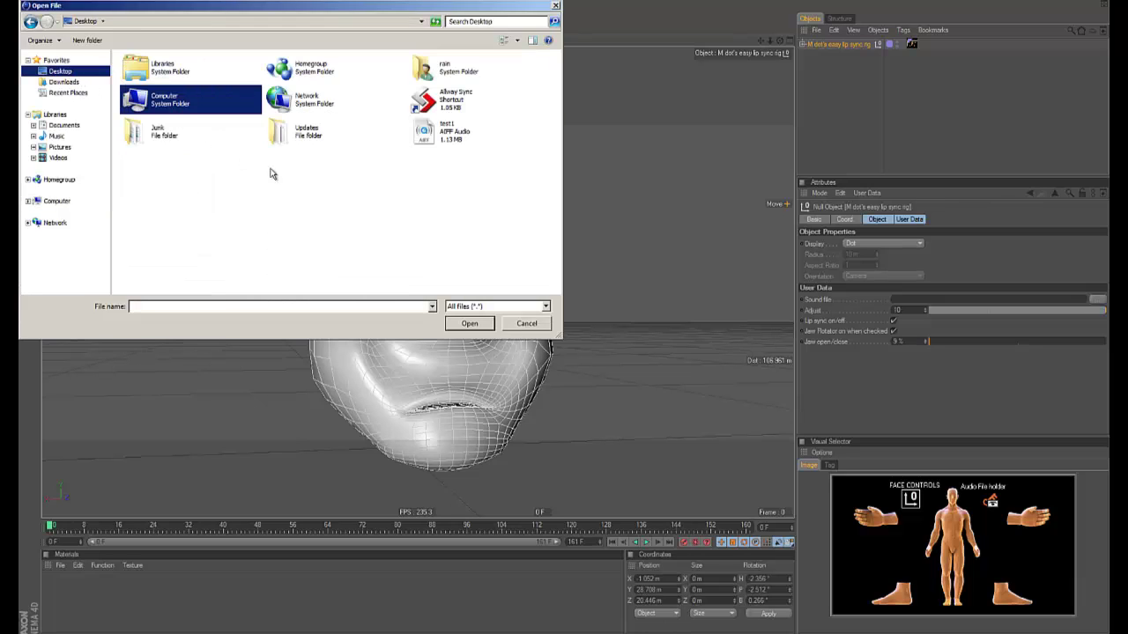
pyautogui.click(423, 133)
pyautogui.click(467, 324)
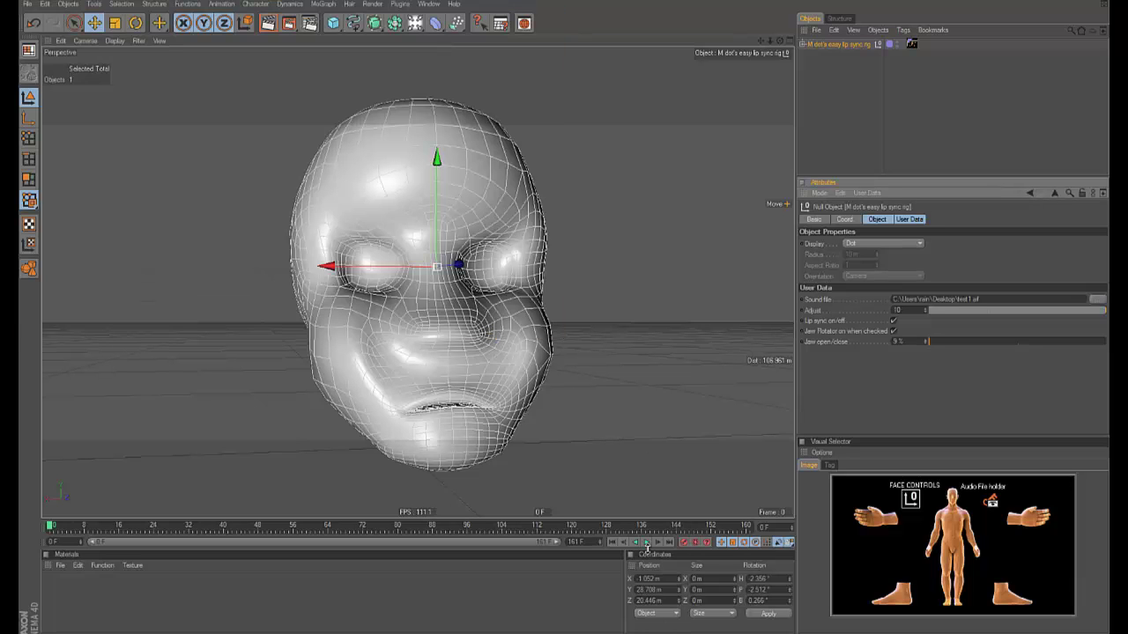
# Play the animation to watch the jaw follow the audio, then rewind to frame 0
pyautogui.click(646, 542)
pyautogui.click(674, 417)
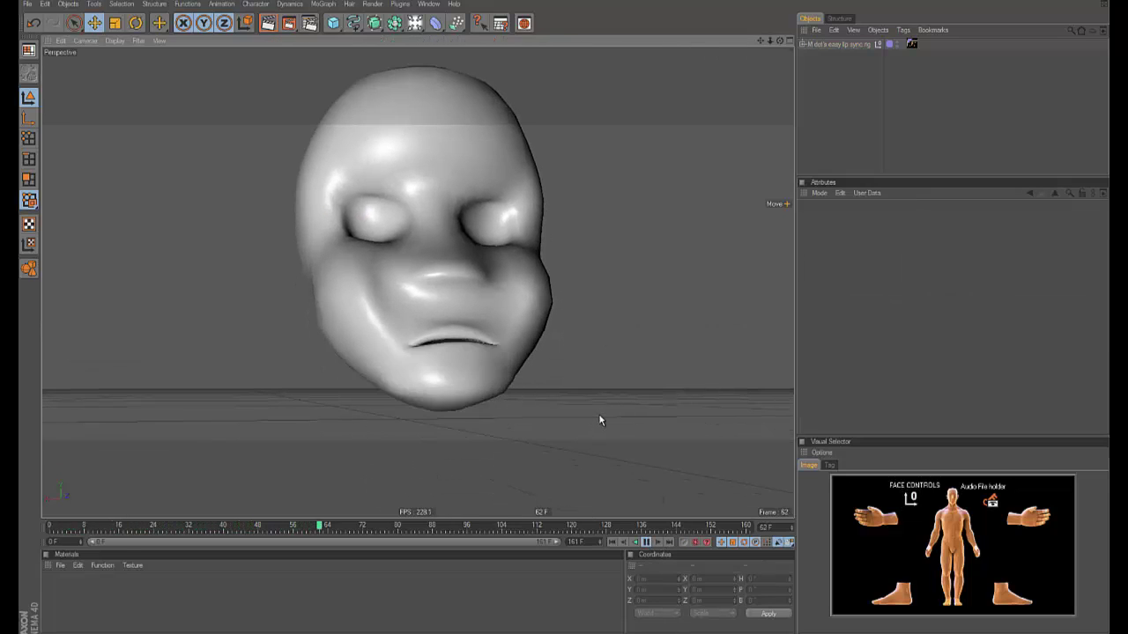
pyautogui.click(647, 542)
pyautogui.click(612, 542)
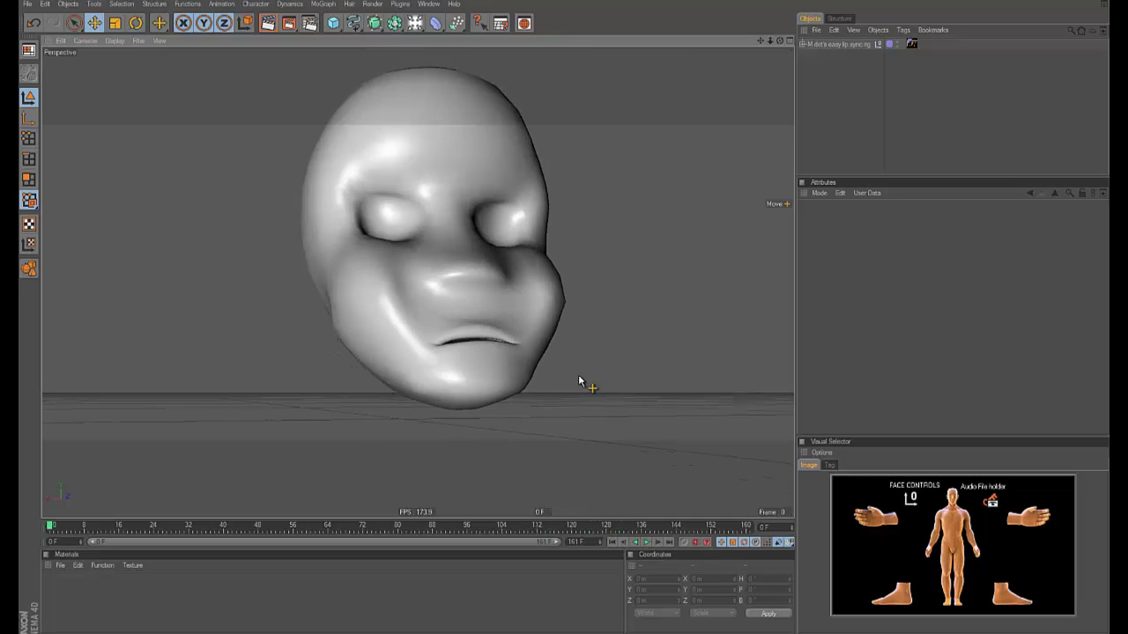
pyautogui.click(835, 45)
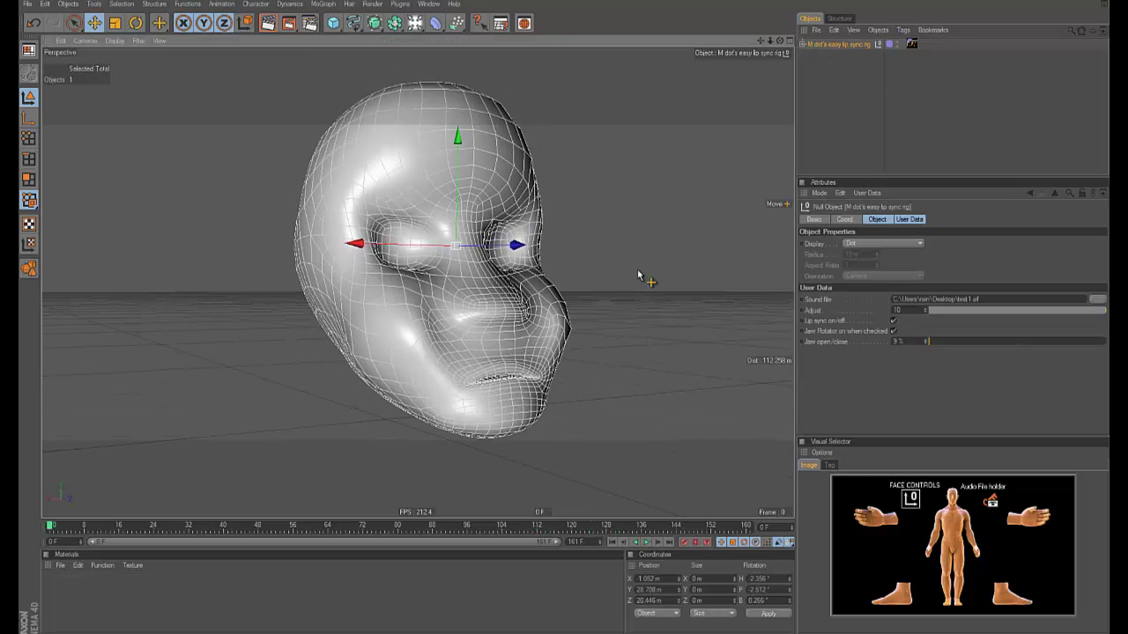
# Play the animation while adjusting the rig's Adjust amount, then pause and rewind to frame 0
pyautogui.click(646, 542)
pyautogui.moveTo(1080, 312); pyautogui.dragTo(1106, 314)
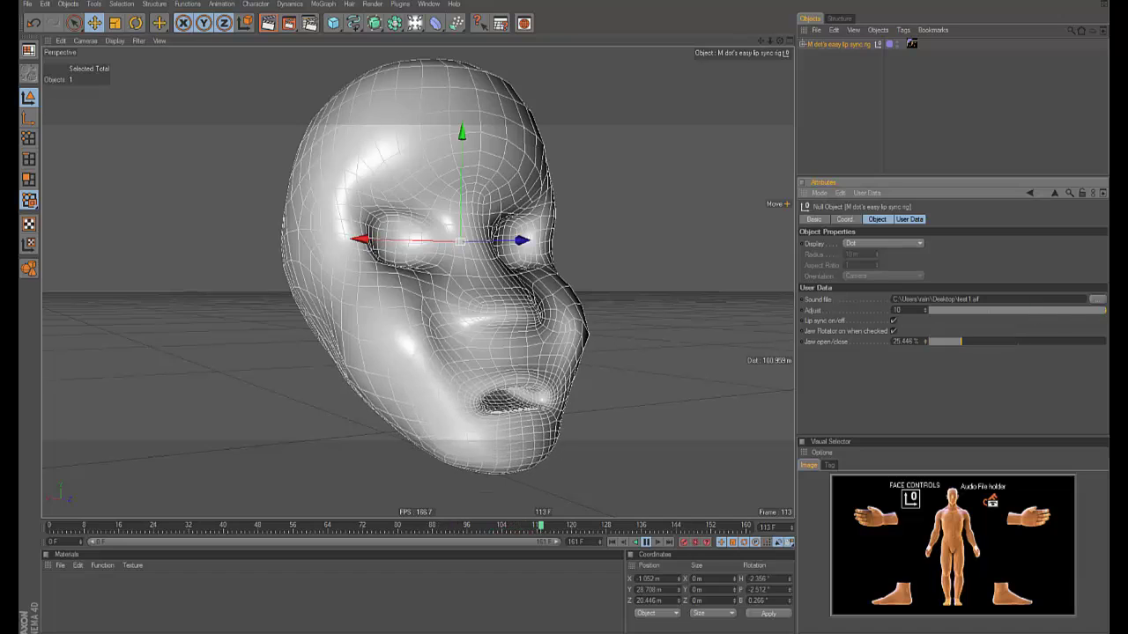
pyautogui.click(645, 542)
pyautogui.click(612, 542)
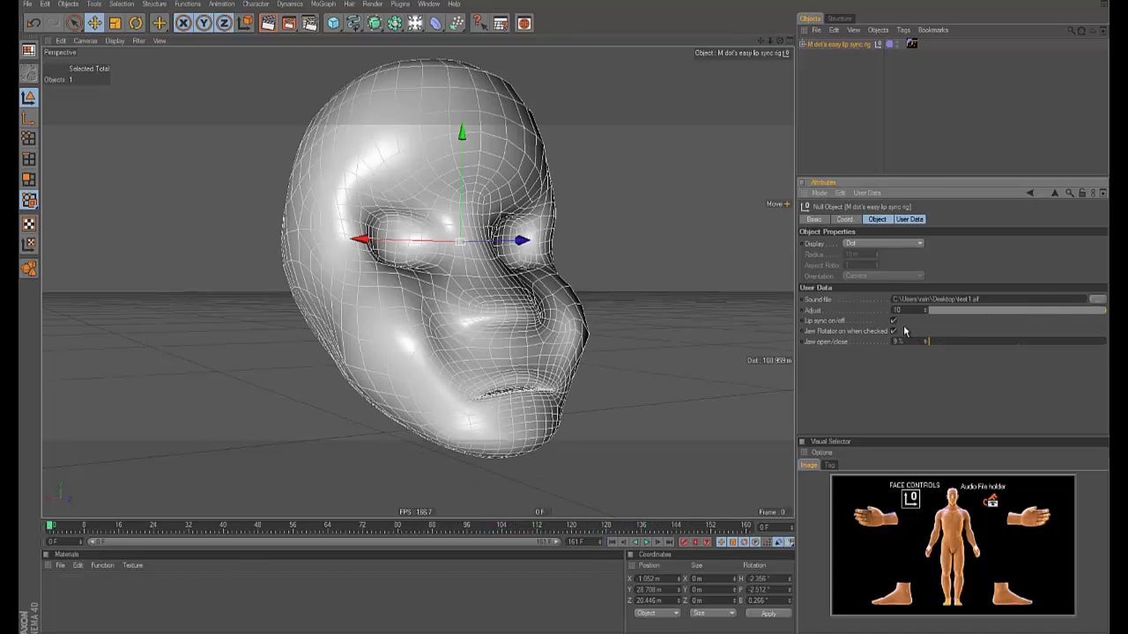
# Uncheck Lip sync on/off and test Jaw open/close at 16%, leaving it at 9%
pyautogui.click(893, 320)
pyautogui.moveTo(927, 342); pyautogui.dragTo(901, 326)
pyautogui.moveTo(927, 342)
pyautogui.mouseDown()
pyautogui.moveTo(958, 343)
pyautogui.moveTo(926, 349)
pyautogui.mouseUp()
pyautogui.click(643, 349)
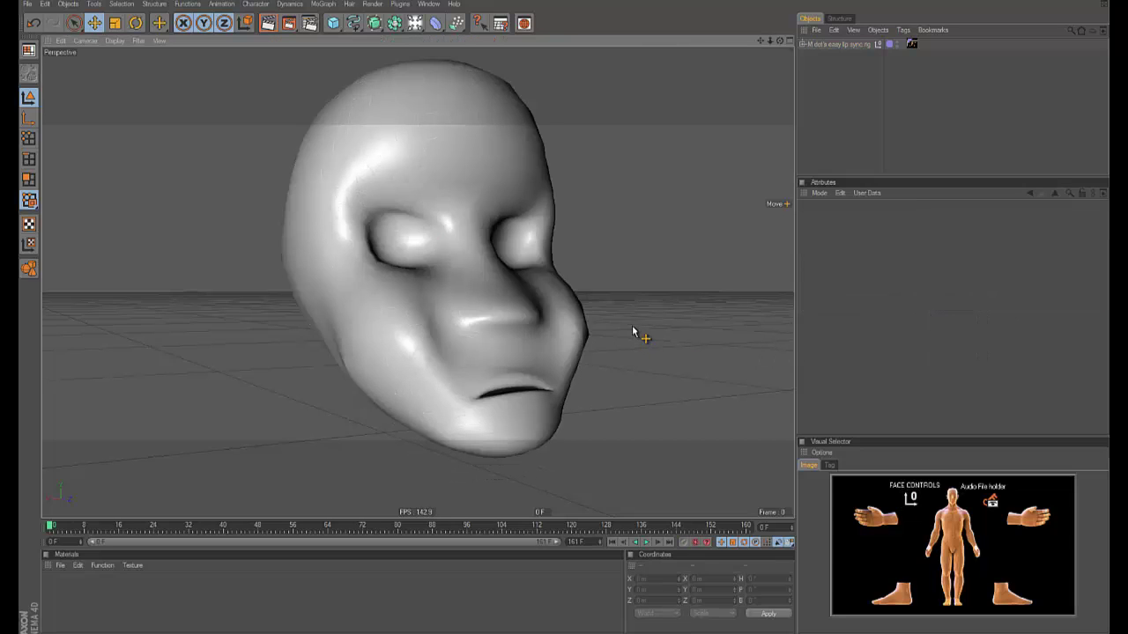
# Switch to the joints-only document and enable Joint in the viewport Filter
pyautogui.click(429, 5)
pyautogui.click(456, 254)
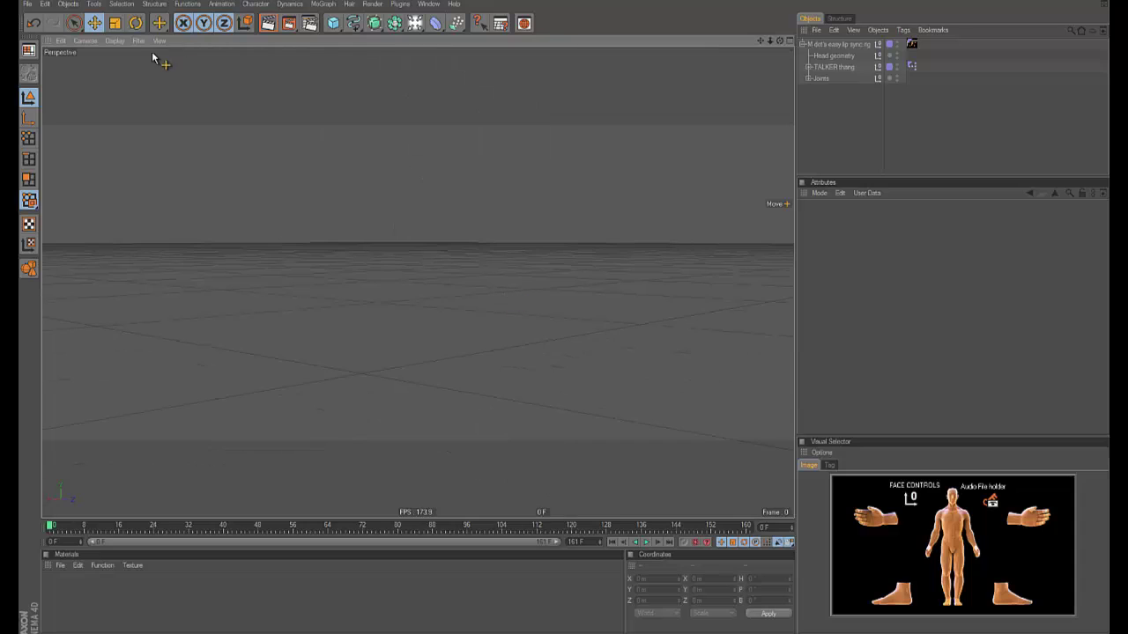
pyautogui.click(140, 40)
pyautogui.click(167, 365)
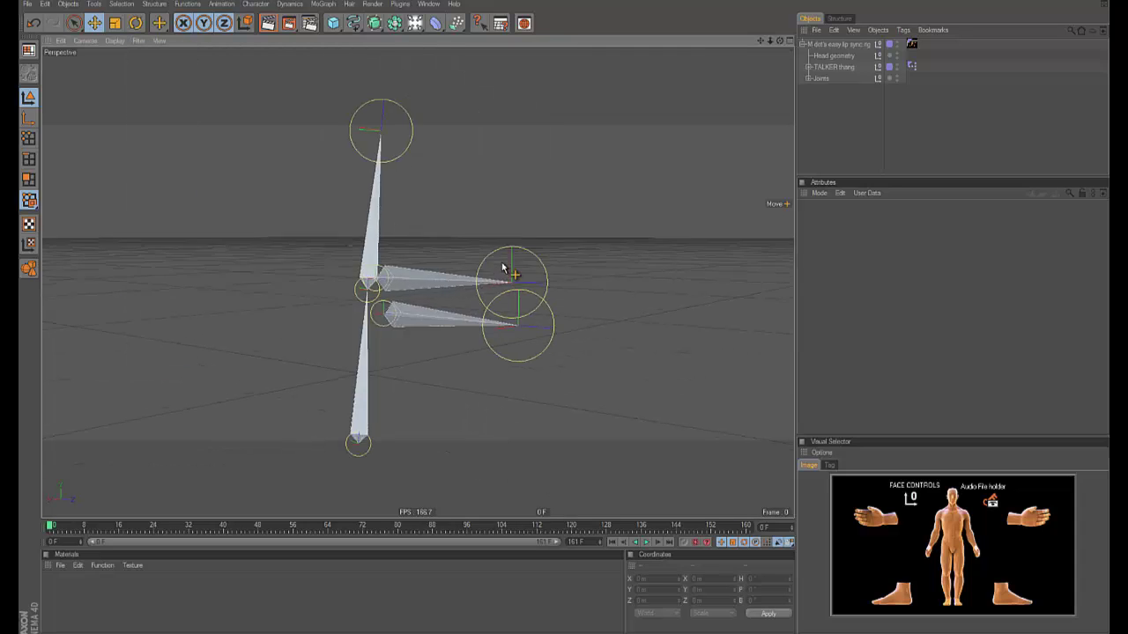
pyautogui.keyDown('alt'); pyautogui.moveTo(502, 267); pyautogui.dragTo(564, 276); pyautogui.keyUp('alt')
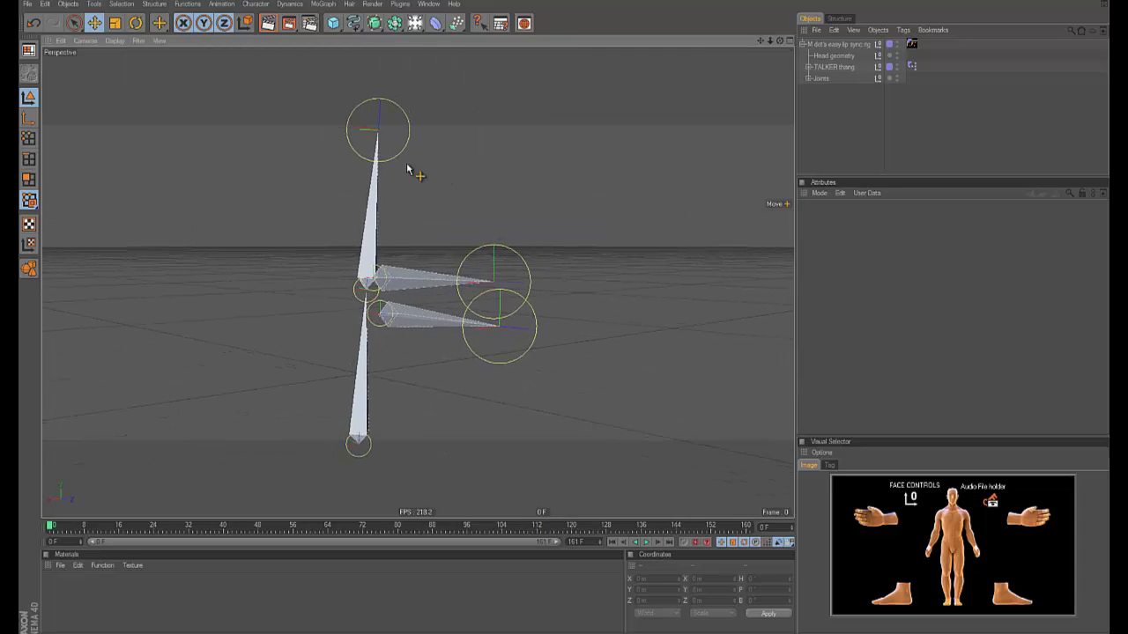
# Draw the joints with their full outlines in the viewport
pyautogui.click(139, 40)
pyautogui.click(151, 208)
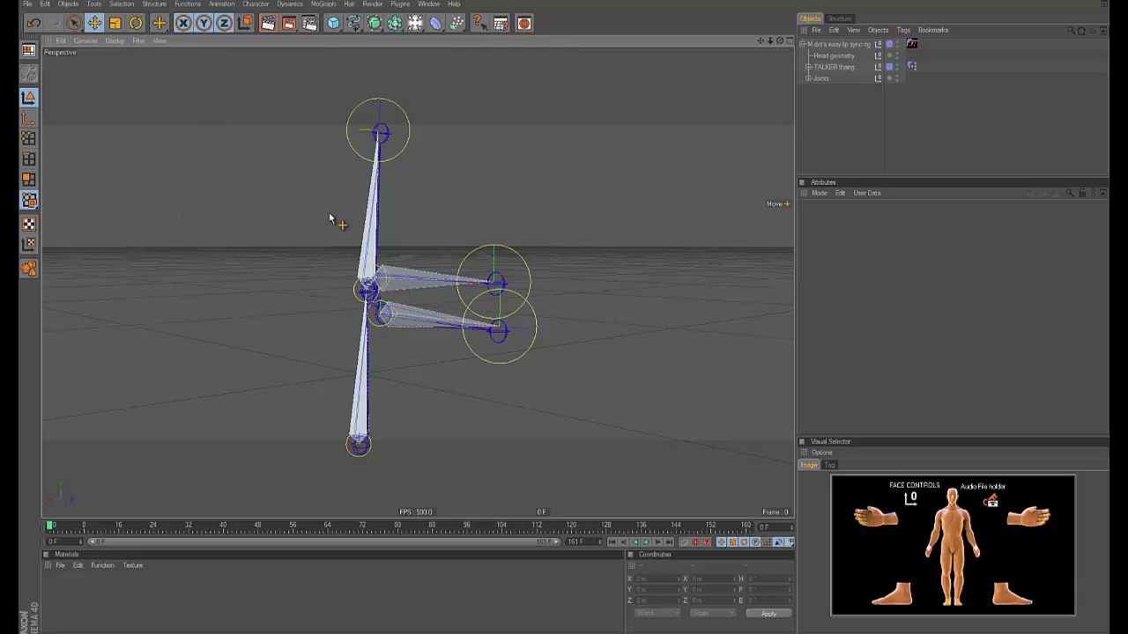
pyautogui.keyDown('alt'); pyautogui.moveTo(393, 220); pyautogui.dragTo(402, 239); pyautogui.keyUp('alt')
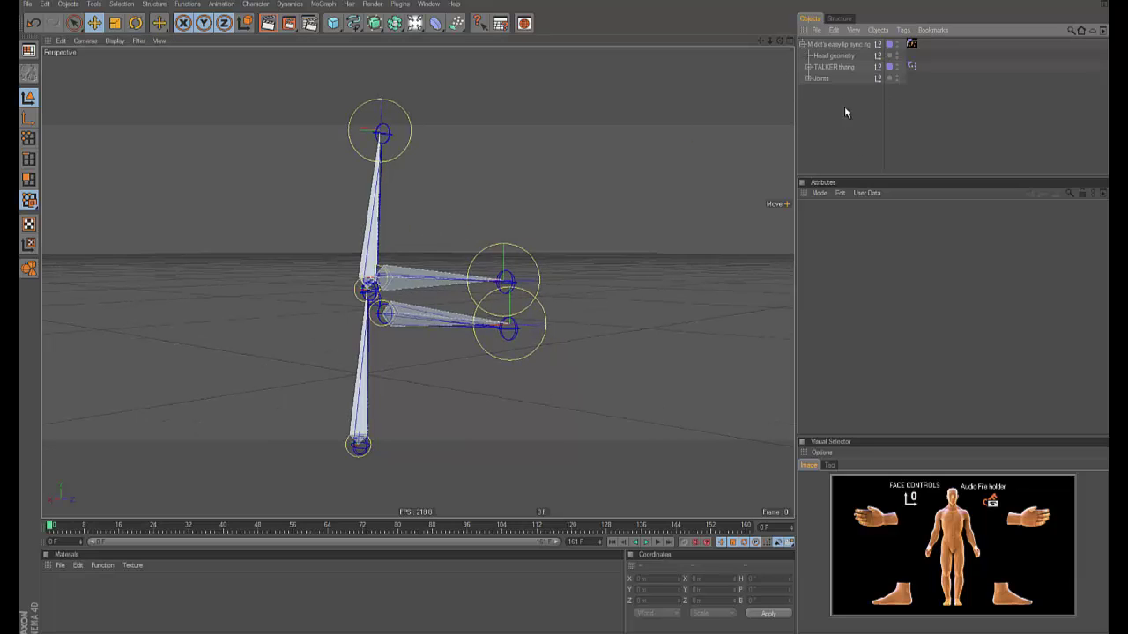
# Expand TALKER thang, view its XPresso node setup, then close it and collapse the group
pyautogui.click(837, 56)
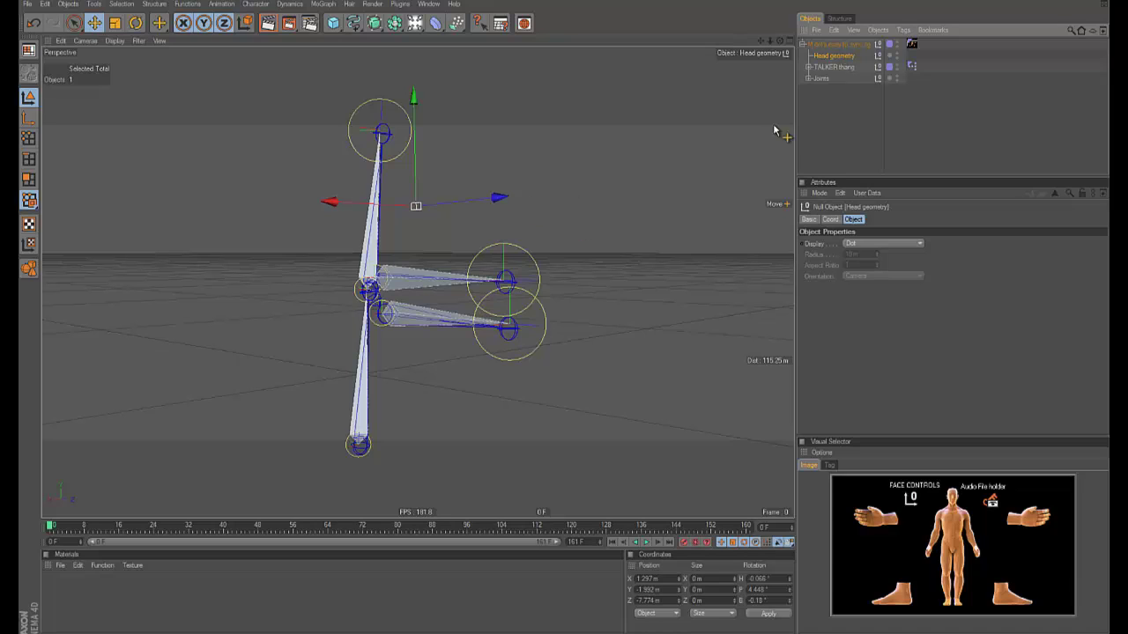
pyautogui.click(833, 68)
pyautogui.click(809, 68)
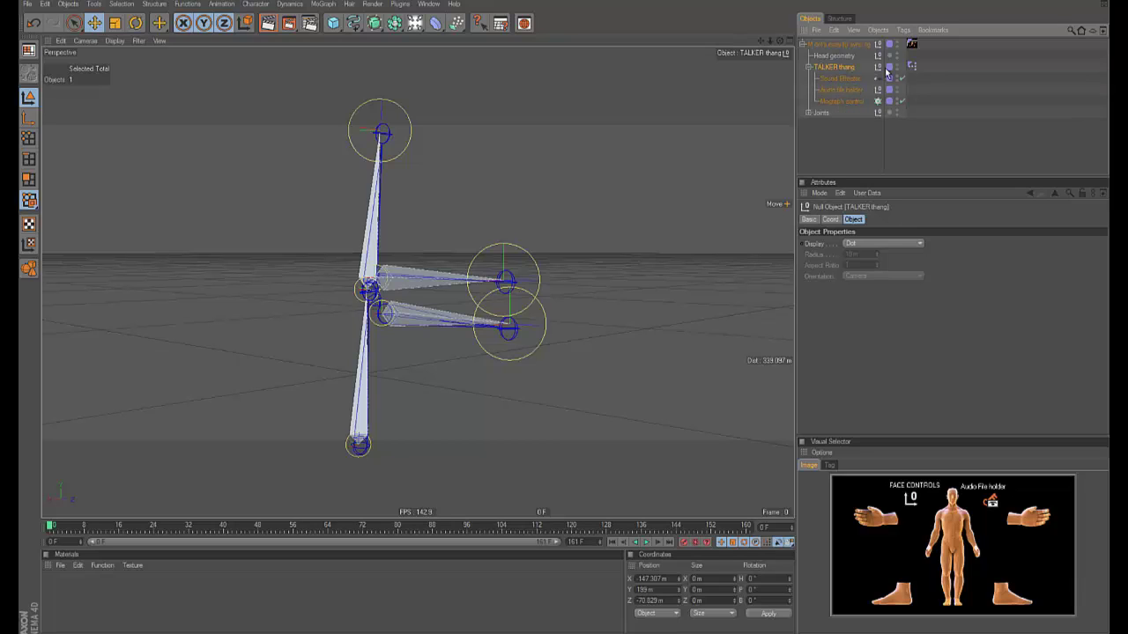
pyautogui.doubleClick(913, 66)
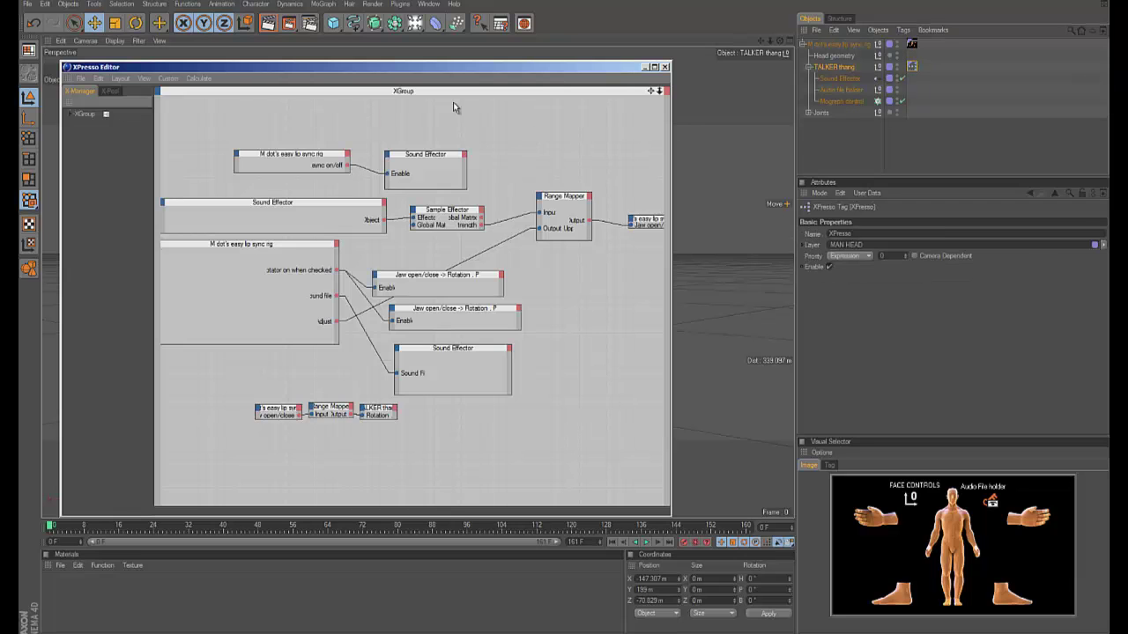
pyautogui.click(665, 67)
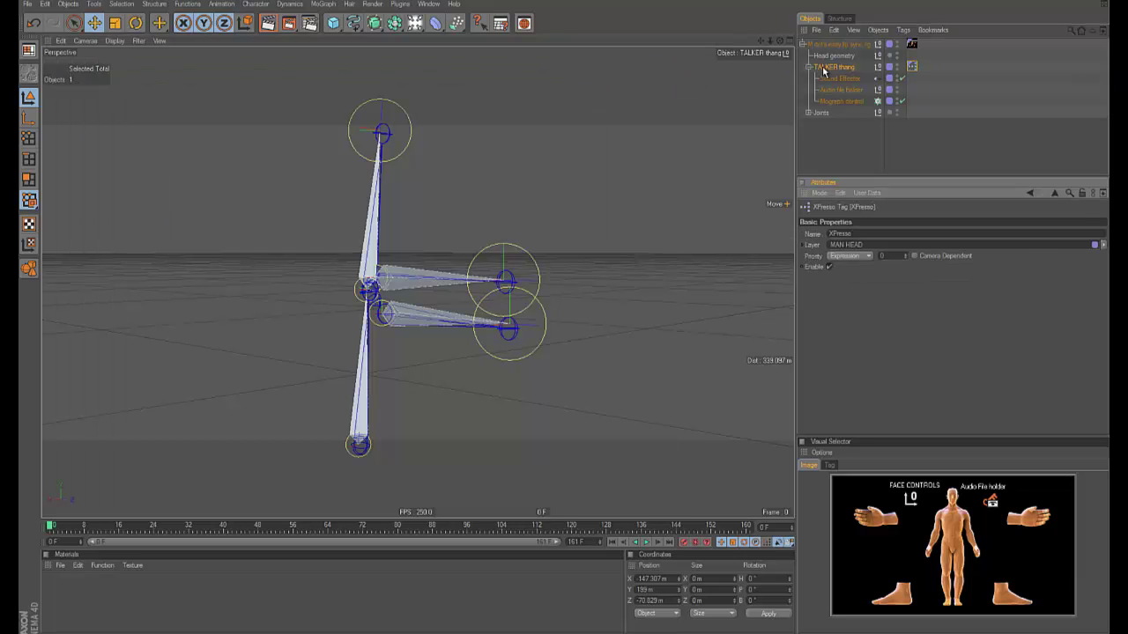
pyautogui.click(808, 67)
# Expand Joints and toggle Cactus Dan Joints and Cinema 4d Joints to compare their hierarchies
pyautogui.click(809, 78)
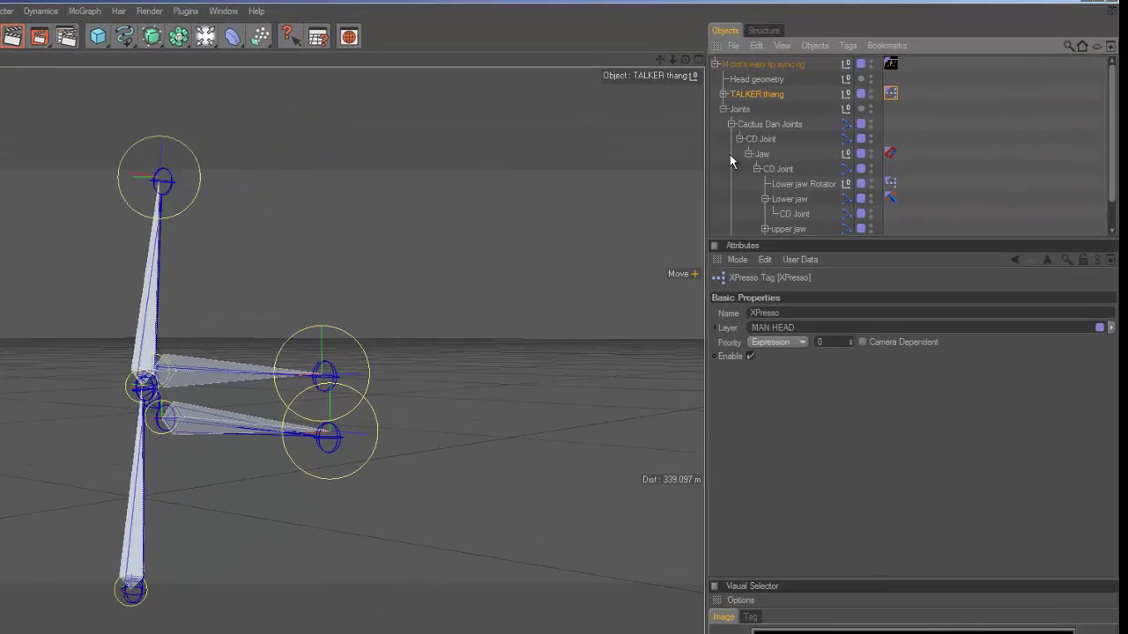
pyautogui.click(608, 174)
pyautogui.click(668, 234)
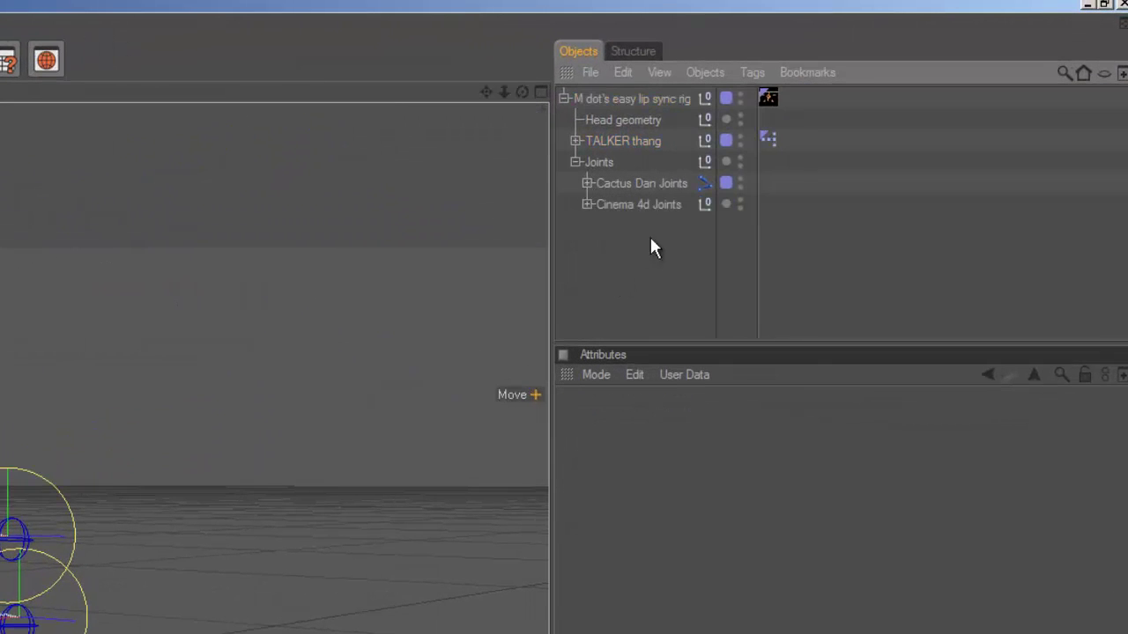
pyautogui.click(586, 205)
pyautogui.click(586, 204)
pyautogui.click(587, 184)
pyautogui.click(586, 184)
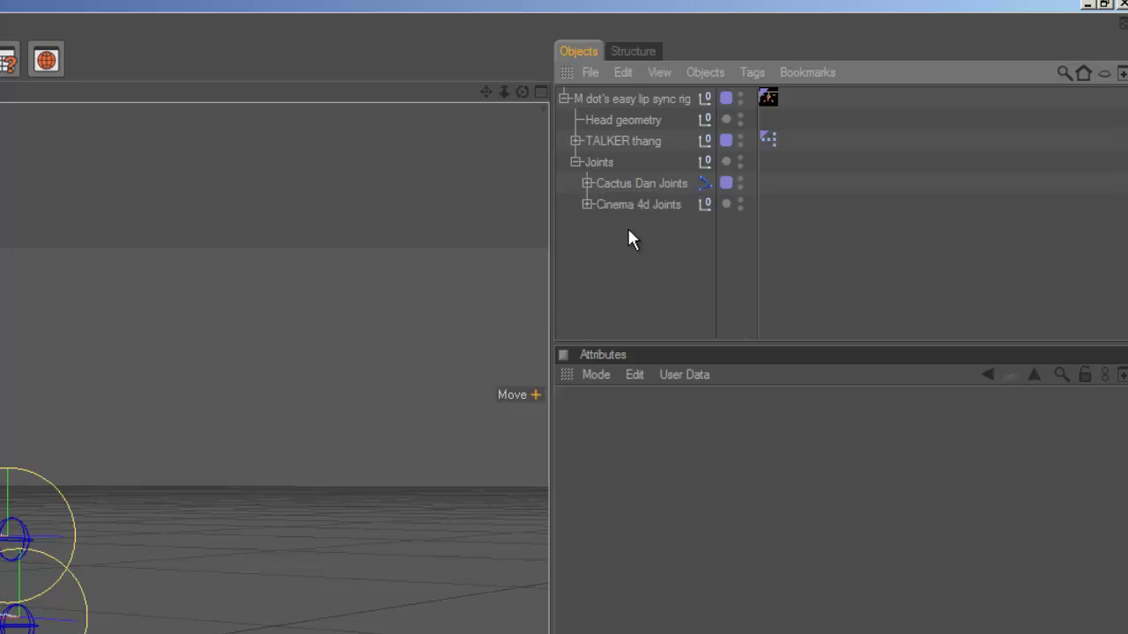
pyautogui.click(586, 204)
pyautogui.click(586, 205)
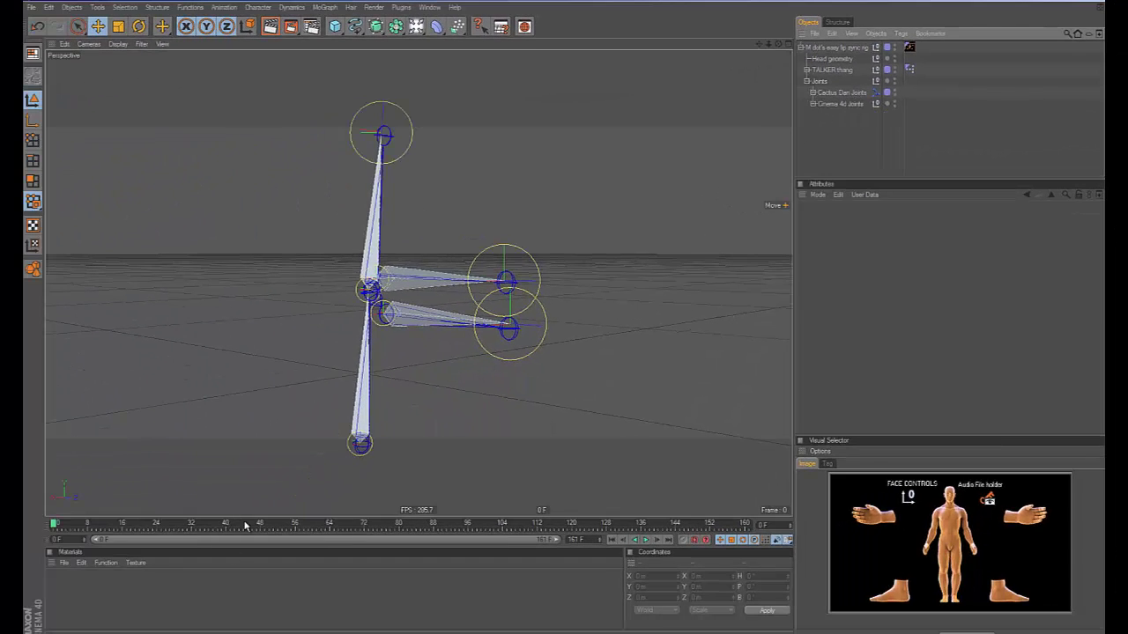
# Switch to the face rig document and bring the view close to the mouth joints
pyautogui.click(430, 7)
pyautogui.click(480, 264)
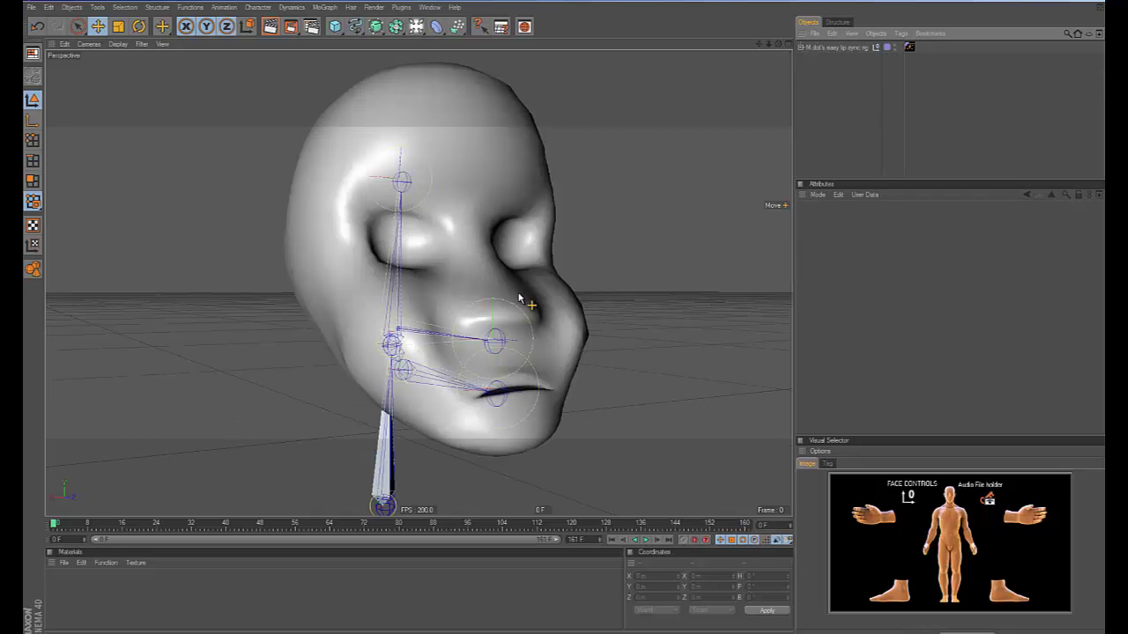
pyautogui.keyDown('alt'); pyautogui.moveTo(580, 288); pyautogui.dragTo(561, 311); pyautogui.keyUp('alt')
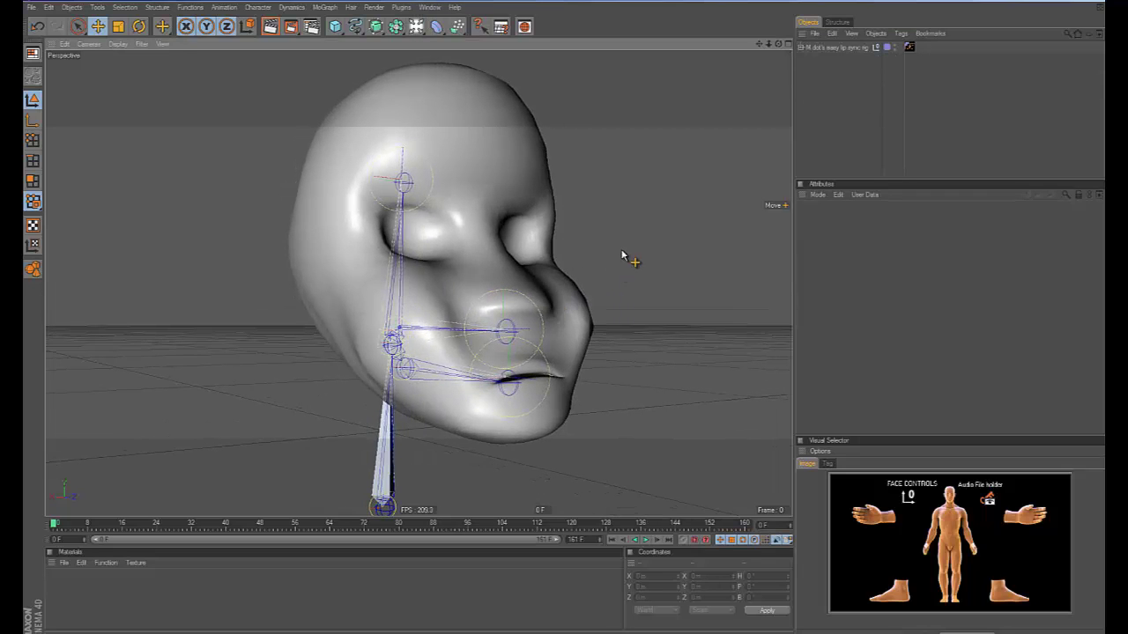
pyautogui.keyDown('alt'); pyautogui.moveTo(622, 256); pyautogui.dragTo(441, 290); pyautogui.keyUp('alt')
pyautogui.keyDown('alt'); pyautogui.moveTo(440, 290); pyautogui.dragTo(536, 305, button='right'); pyautogui.keyUp('alt')
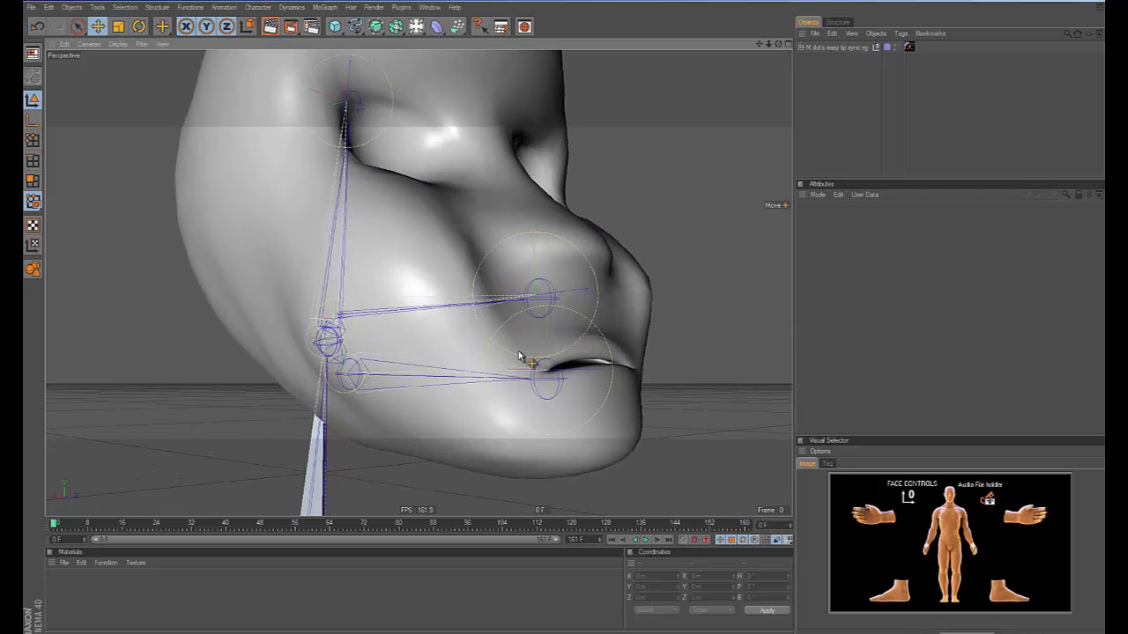
# Orbit to see the jaw joints in profile, return to a front view, and expand the rig
pyautogui.keyDown('alt'); pyautogui.moveTo(503, 354); pyautogui.dragTo(517, 357); pyautogui.keyUp('alt')
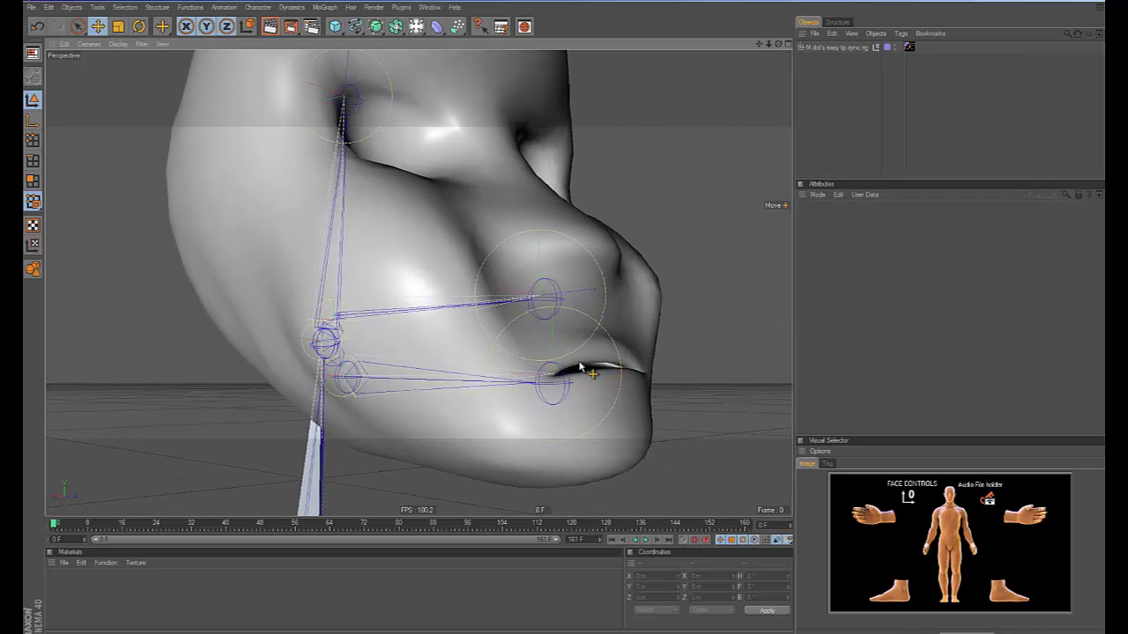
pyautogui.keyDown('alt'); pyautogui.moveTo(595, 379); pyautogui.dragTo(693, 364); pyautogui.keyUp('alt')
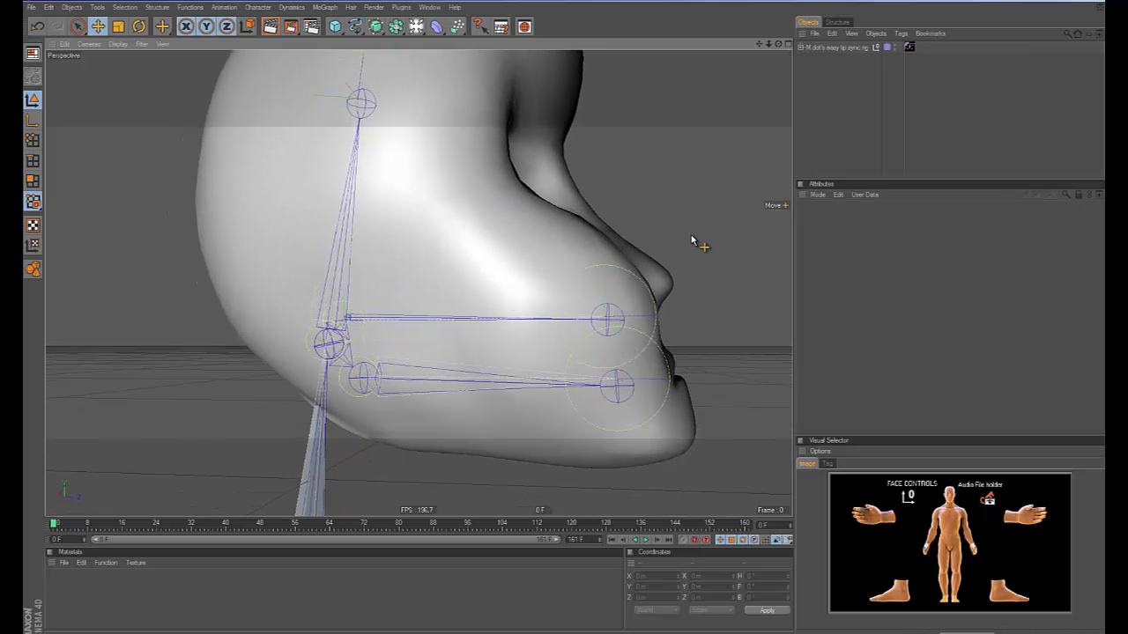
pyautogui.keyDown('alt'); pyautogui.moveTo(621, 390); pyautogui.dragTo(617, 396); pyautogui.keyUp('alt')
pyautogui.keyDown('alt'); pyautogui.moveTo(699, 429); pyautogui.dragTo(479, 338); pyautogui.keyUp('alt')
pyautogui.keyDown('alt'); pyautogui.moveTo(584, 373); pyautogui.dragTo(679, 347); pyautogui.keyUp('alt')
pyautogui.keyDown('alt'); pyautogui.moveTo(504, 254); pyautogui.dragTo(569, 326); pyautogui.keyUp('alt')
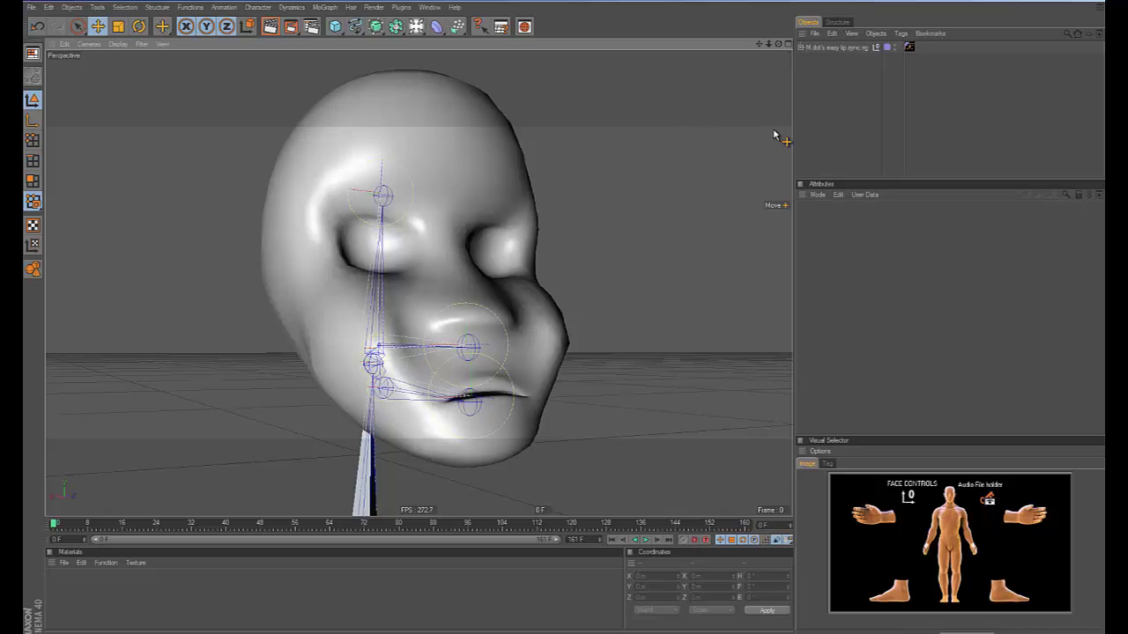
pyautogui.click(802, 50)
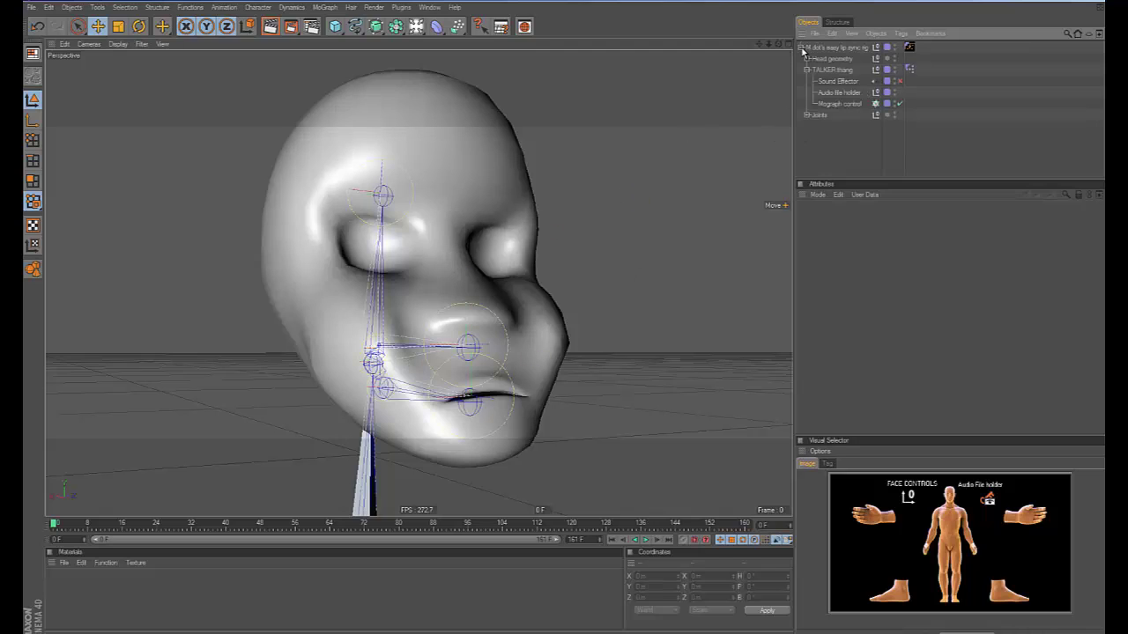
# Inspect the Sound Effector settings under the lip sync rig, then collapse the rig
pyautogui.click(802, 50)
pyautogui.keyDown('alt'); pyautogui.moveTo(688, 297); pyautogui.dragTo(619, 310); pyautogui.keyUp('alt')
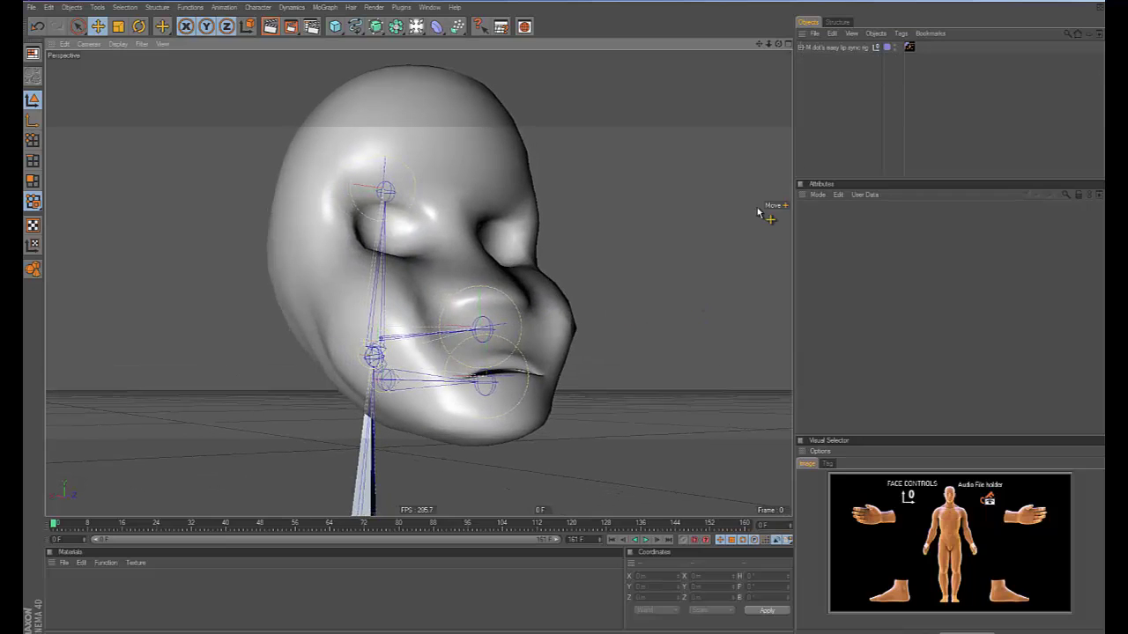
pyautogui.click(832, 47)
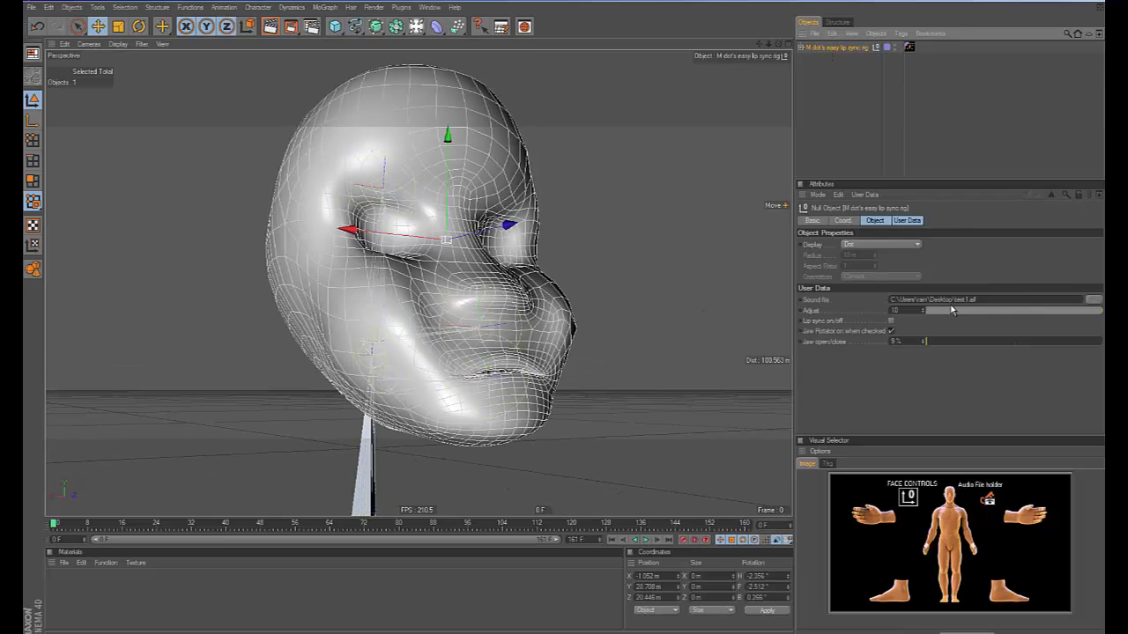
pyautogui.click(802, 50)
pyautogui.click(841, 81)
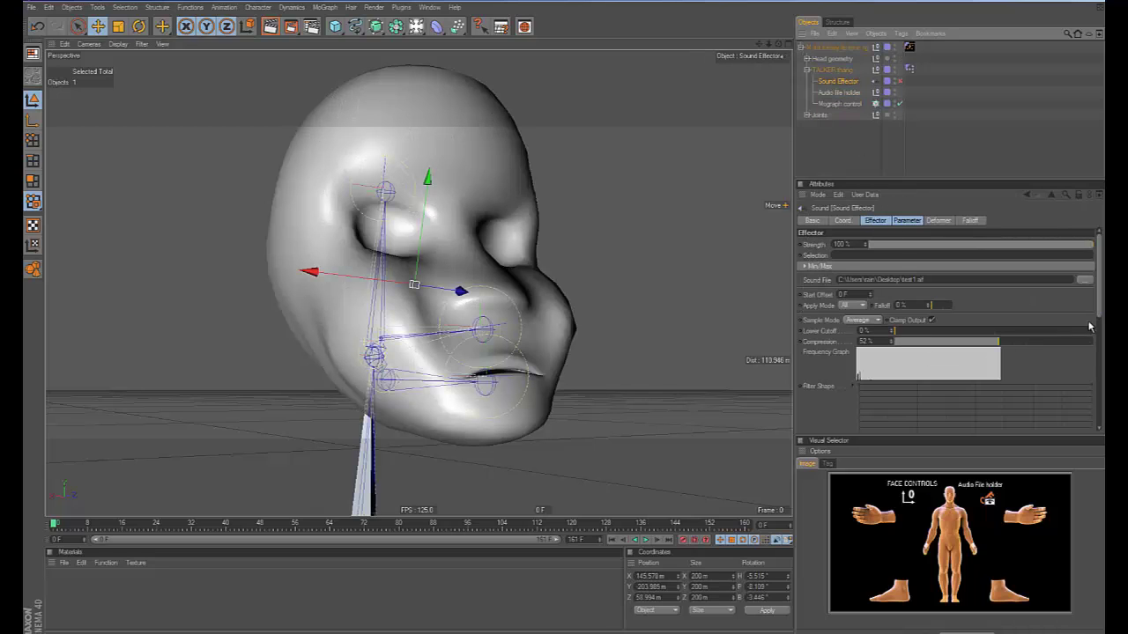
pyautogui.scroll(-5, 1091, 326)
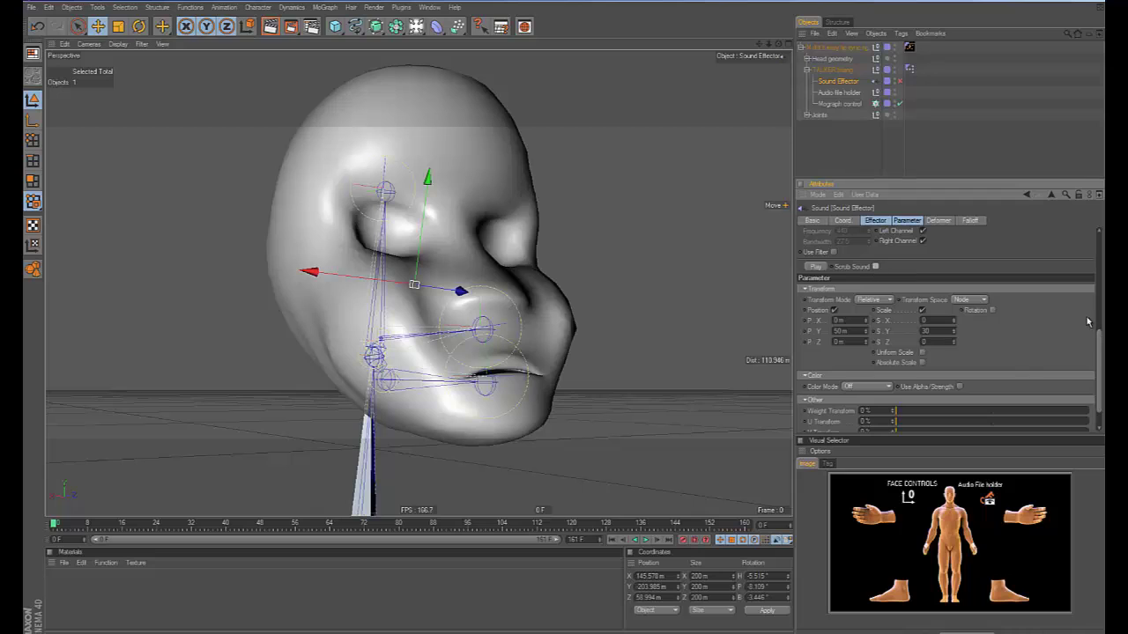
pyautogui.scroll(5, 1089, 323)
pyautogui.click(800, 47)
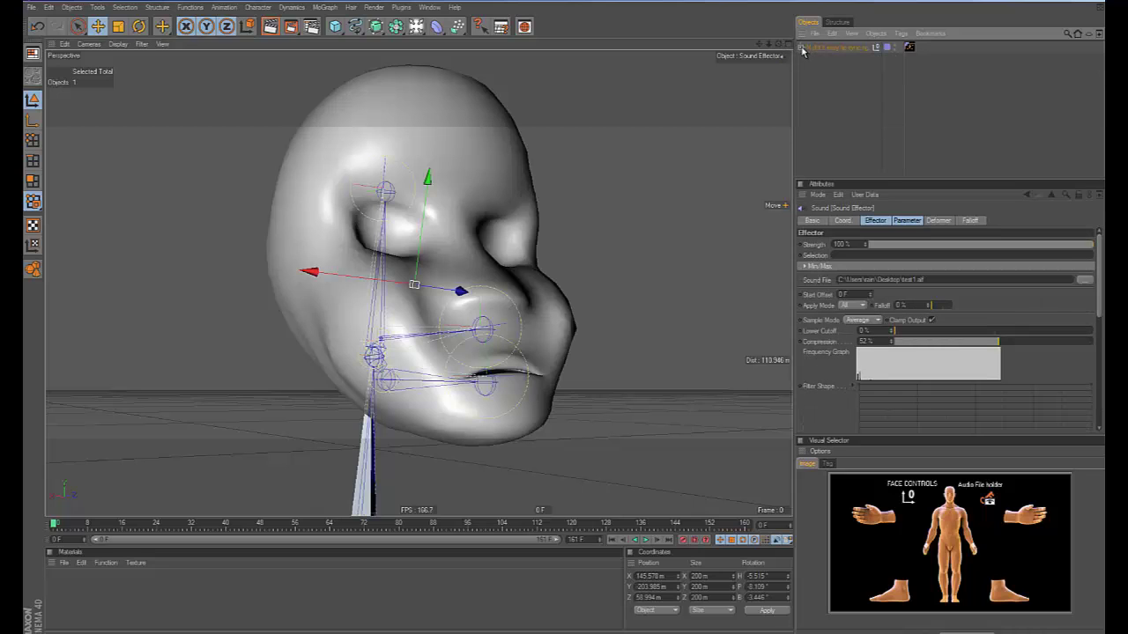
# Check 'Jaw Rotator on when checked' in the rig's User Data and rewind to frame 0
pyautogui.click(646, 540)
pyautogui.click(646, 540)
pyautogui.click(846, 46)
pyautogui.click(891, 330)
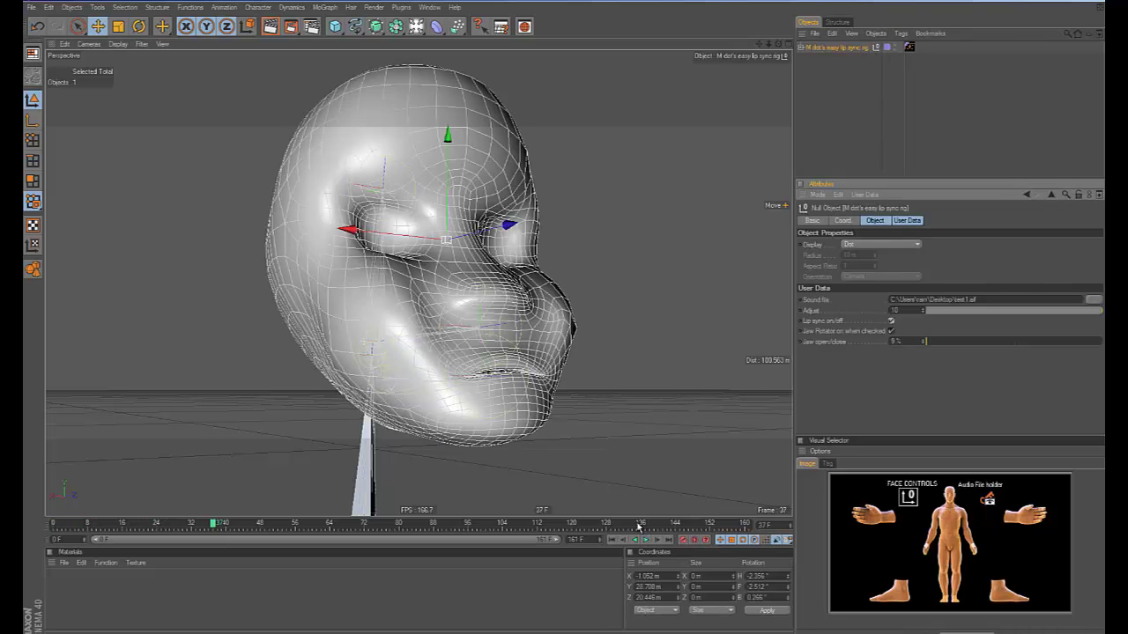
pyautogui.click(614, 541)
# Play to watch the jaw open with the audio, then rewind and expand the rig
pyautogui.click(646, 540)
pyautogui.click(672, 415)
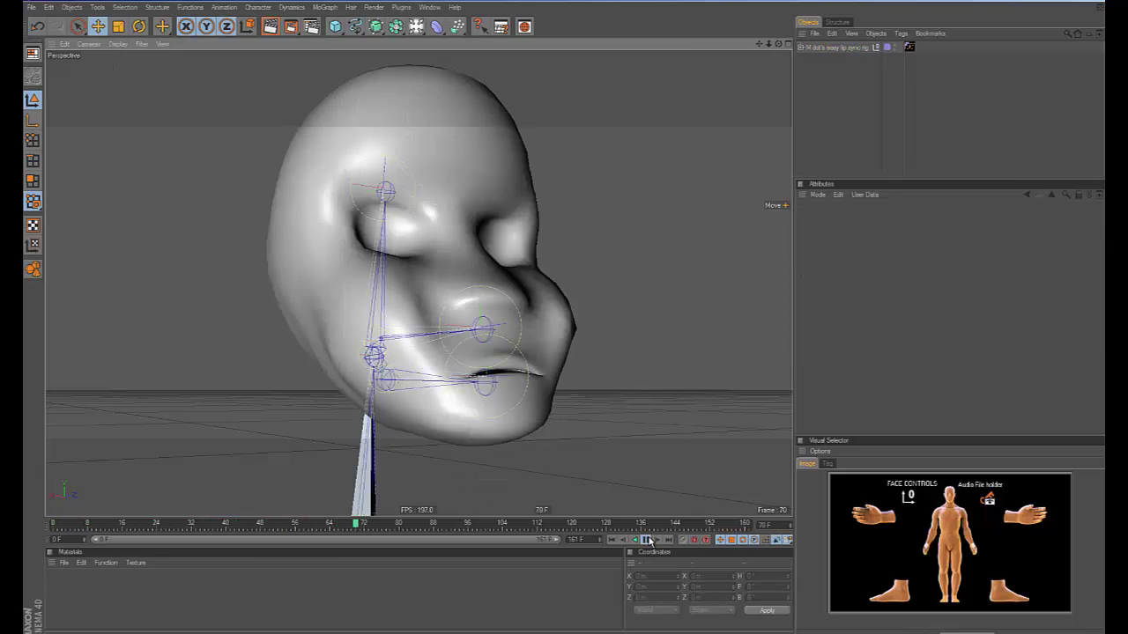
pyautogui.click(616, 540)
pyautogui.click(803, 48)
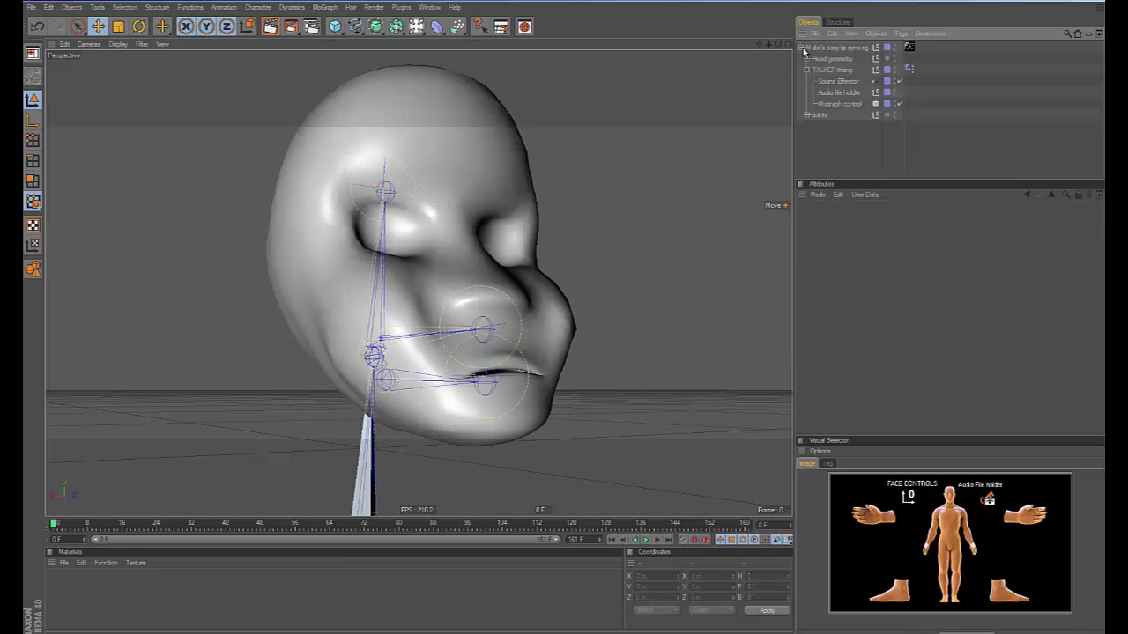
# Enable Scrub Sound on the Sound Effector and scrub the playhead from frame 79 to 84
pyautogui.click(841, 81)
pyautogui.moveTo(1098, 291); pyautogui.dragTo(1002, 353)
pyautogui.click(875, 275)
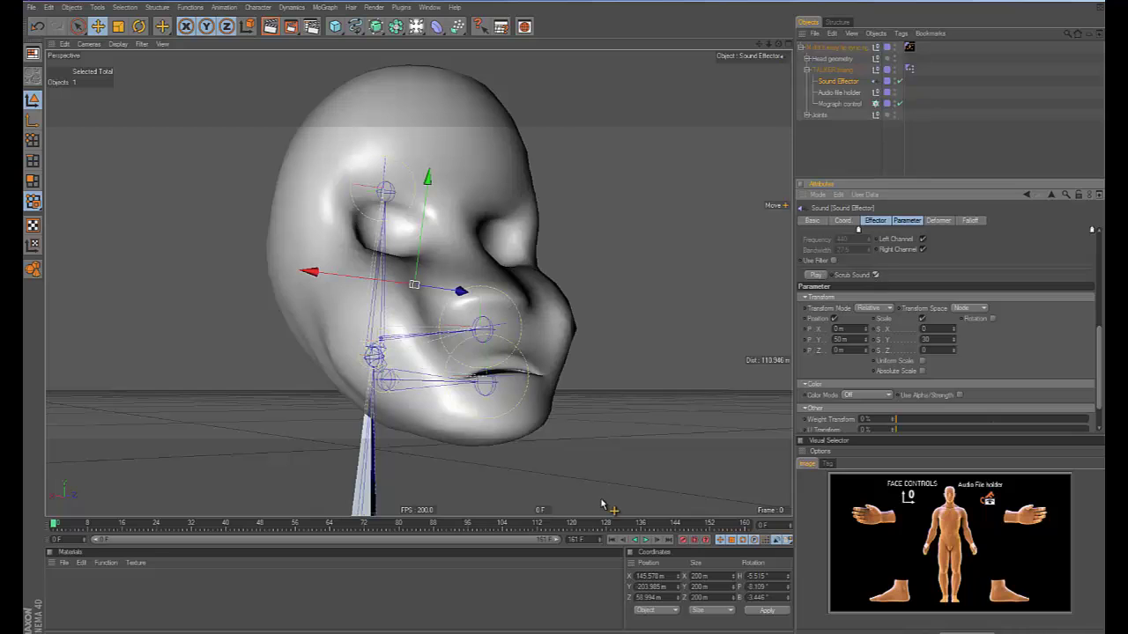
pyautogui.click(648, 543)
pyautogui.click(395, 525)
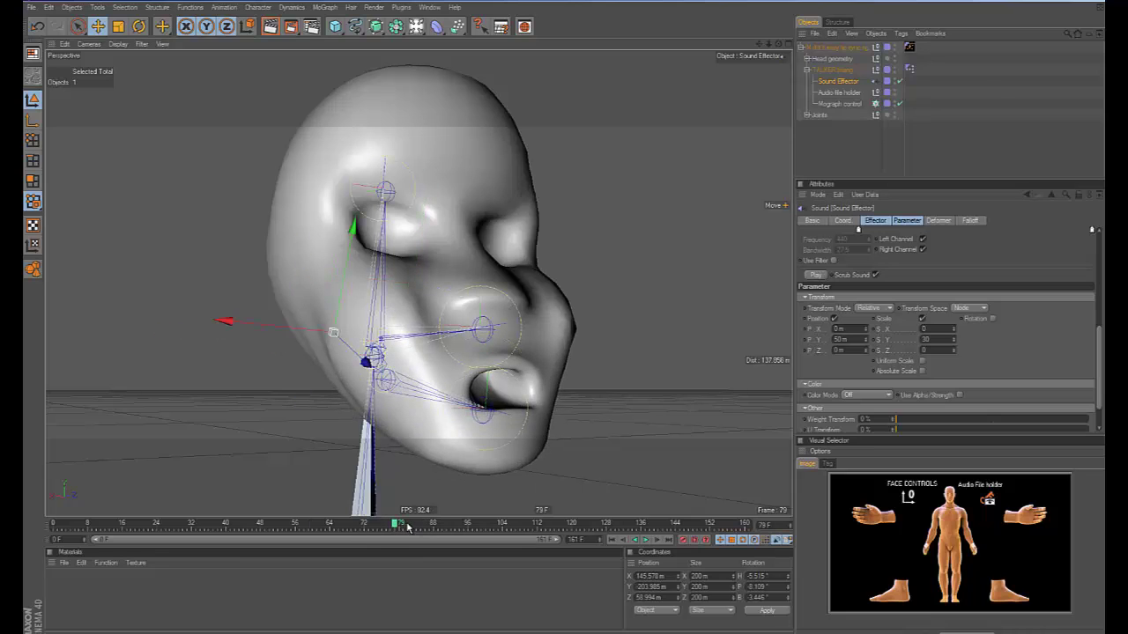
pyautogui.moveTo(407, 526); pyautogui.dragTo(421, 526)
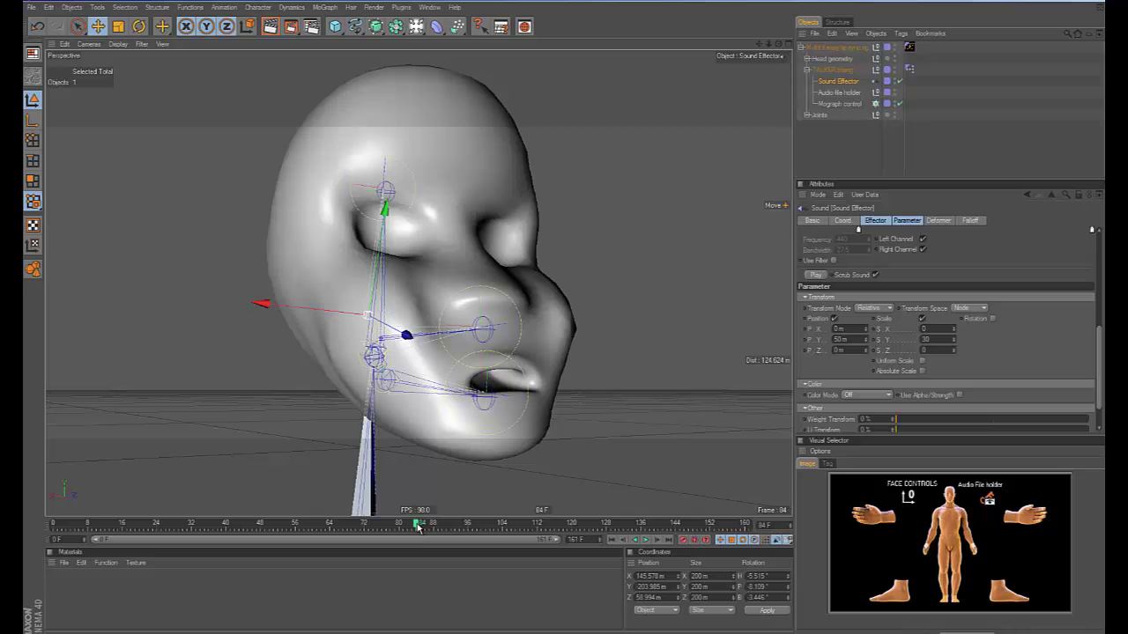
# Check frame 85, return to frame 0, untick Scrub Sound, and collapse the rig
pyautogui.rightClick(432, 527)
pyautogui.moveTo(432, 630)
pyautogui.click(540, 529)
pyautogui.click(422, 526)
pyautogui.click(816, 275)
pyautogui.click(874, 275)
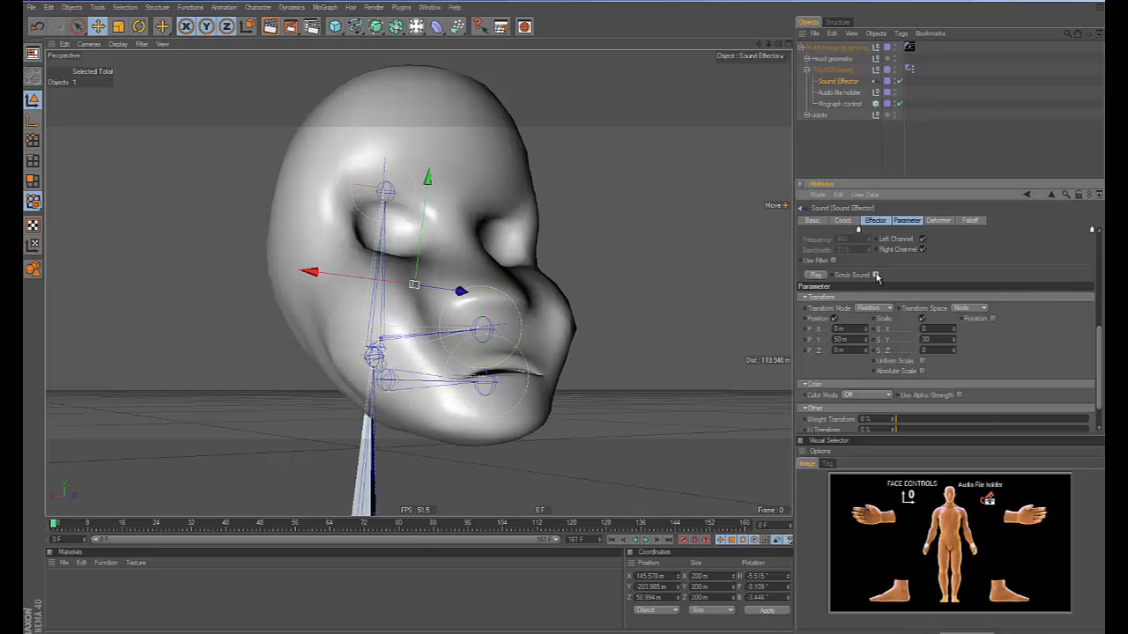
pyautogui.click(801, 49)
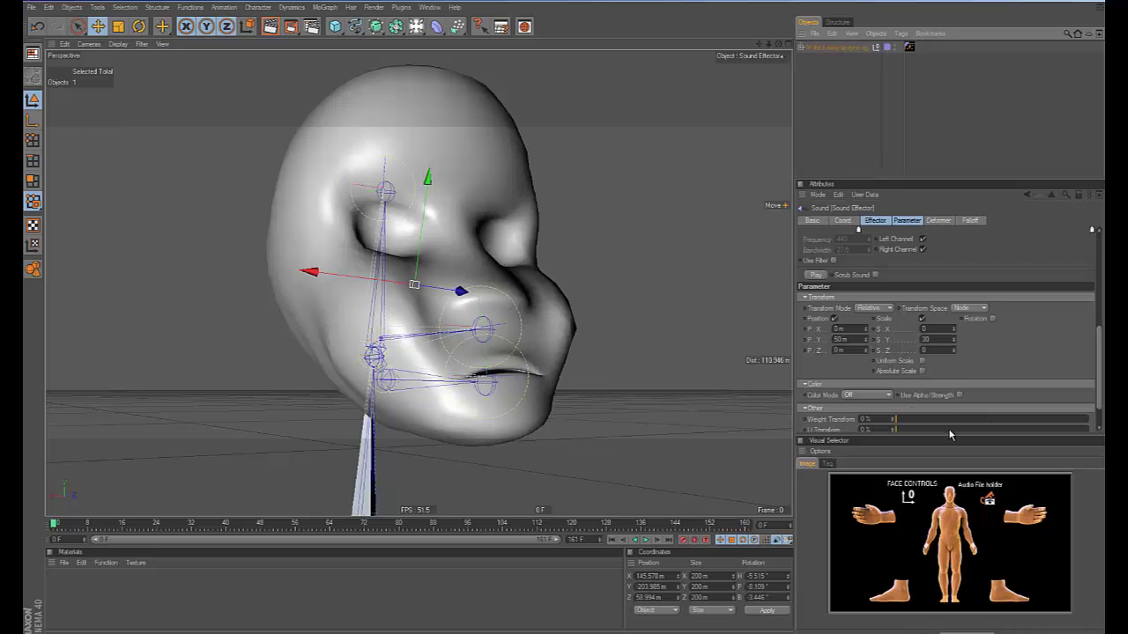
# Give the Audio file holder a Sound track via Add Special Tracks in the Timeline window
pyautogui.click(991, 499)
pyautogui.hotkey('shift', 'F3')
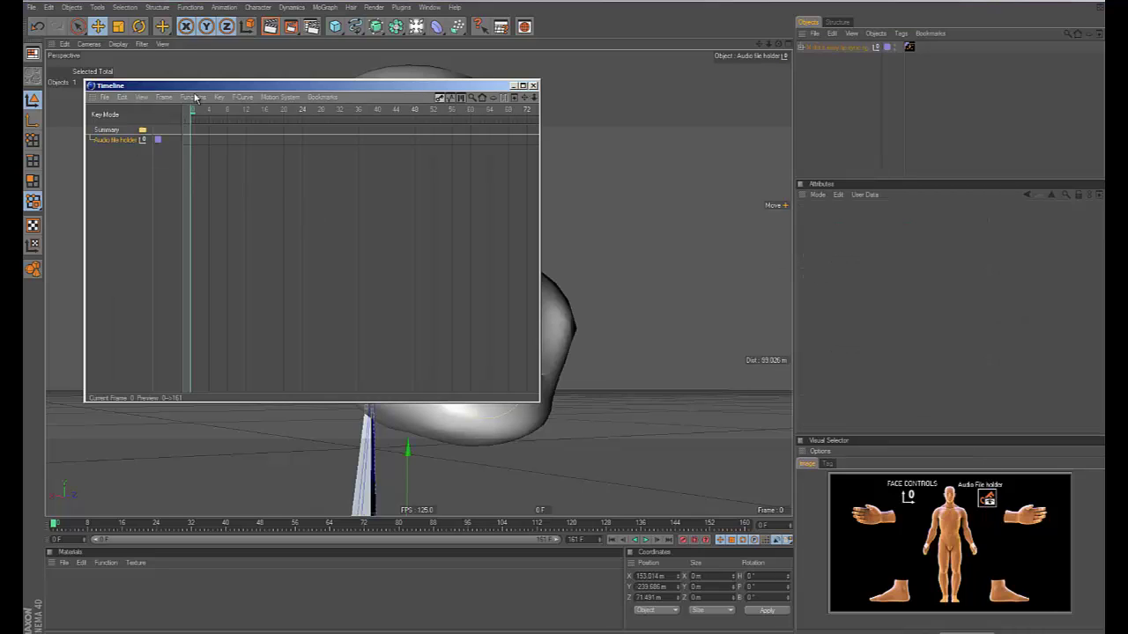
pyautogui.moveTo(198, 85); pyautogui.dragTo(707, 126)
pyautogui.rightClick(634, 181)
pyautogui.moveTo(645, 202)
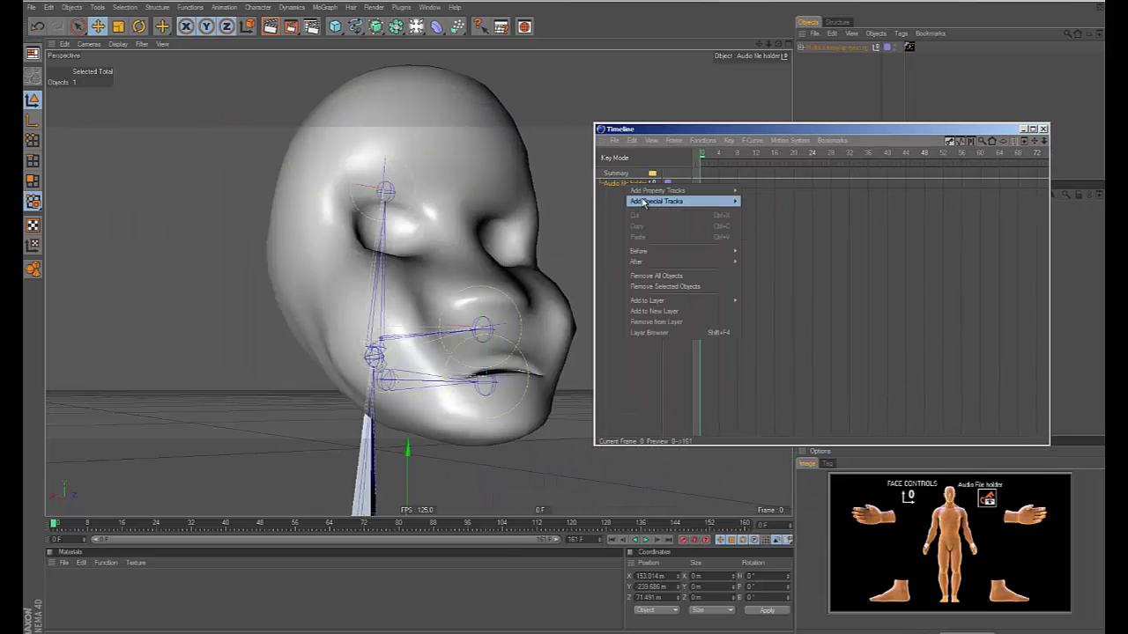
pyautogui.click(750, 234)
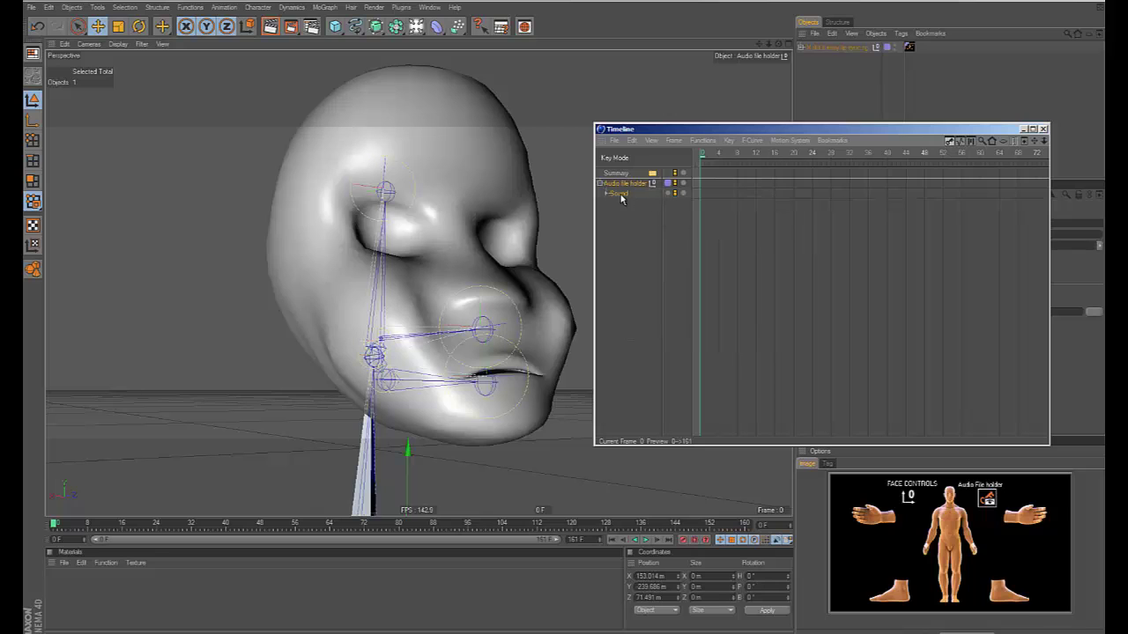
pyautogui.moveTo(747, 129); pyautogui.dragTo(148, 298)
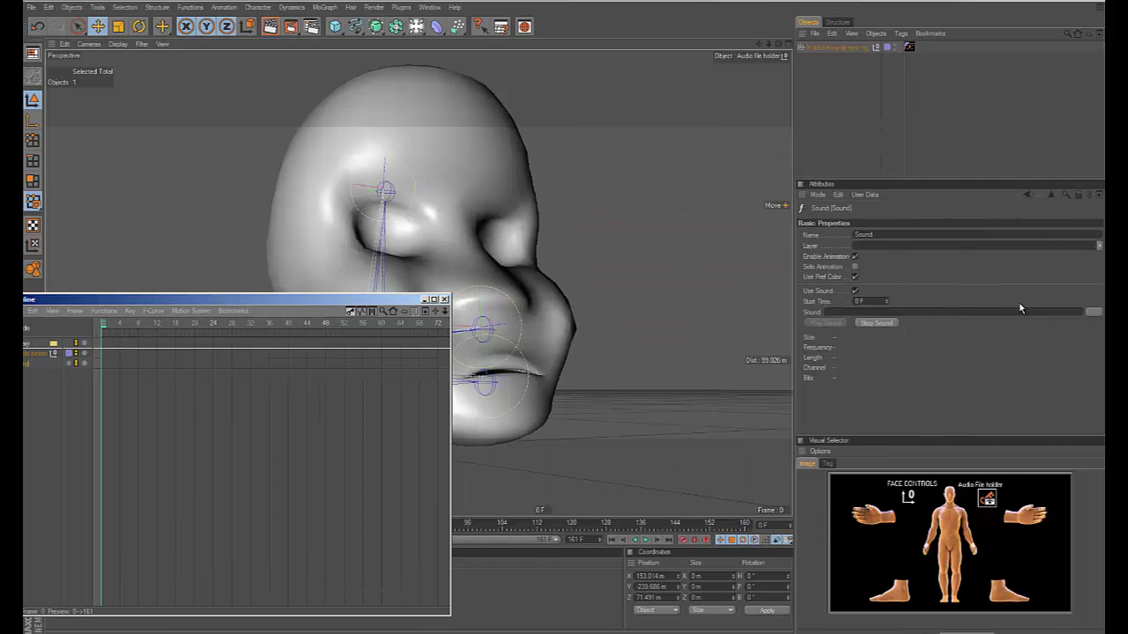
# Load test1.aif into the Sound track and close the Timeline window
pyautogui.click(1094, 314)
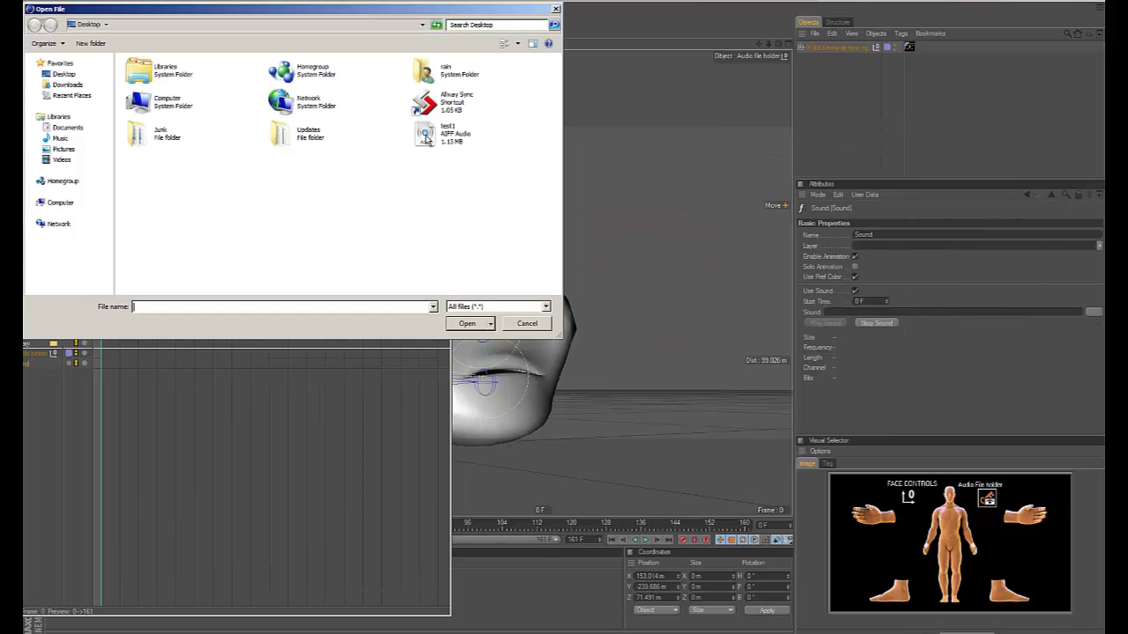
pyautogui.click(467, 323)
pyautogui.click(444, 298)
# Enable Show Soundwave on the timeline ruler, then play the audio and return to frame 0
pyautogui.rightClick(499, 527)
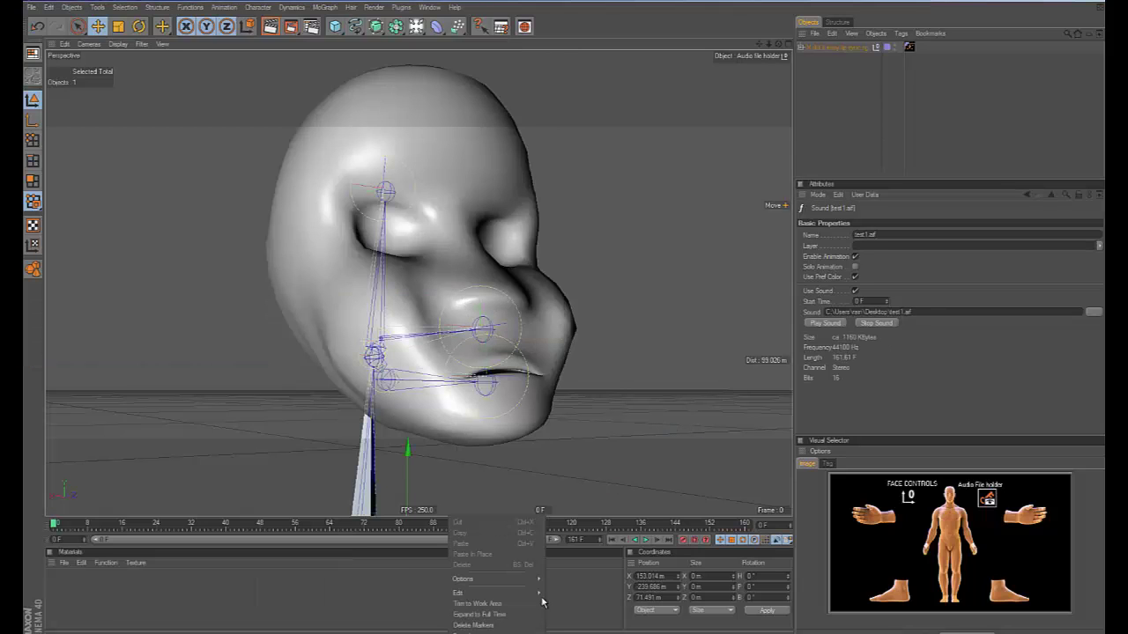
pyautogui.click(570, 626)
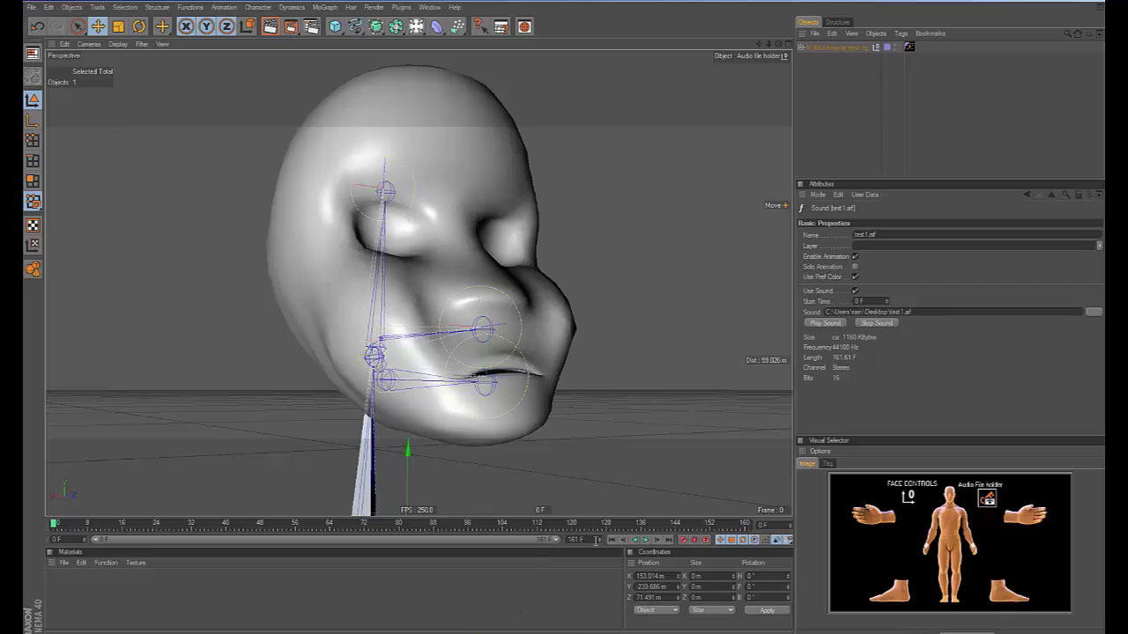
pyautogui.rightClick(503, 518)
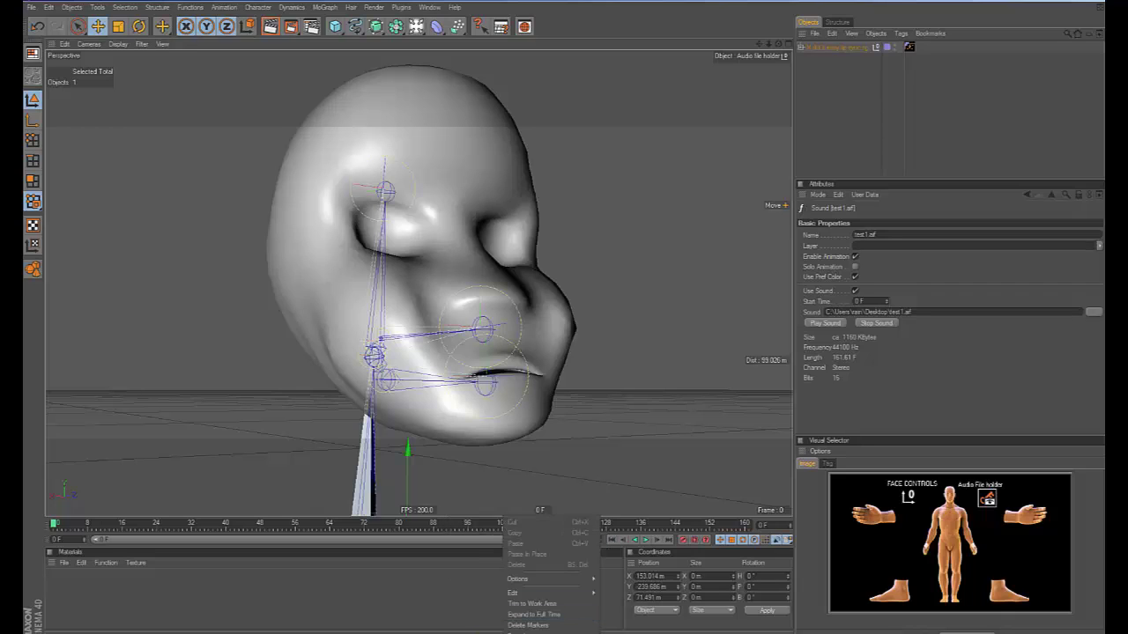
pyautogui.moveTo(546, 632)
pyautogui.click(627, 622)
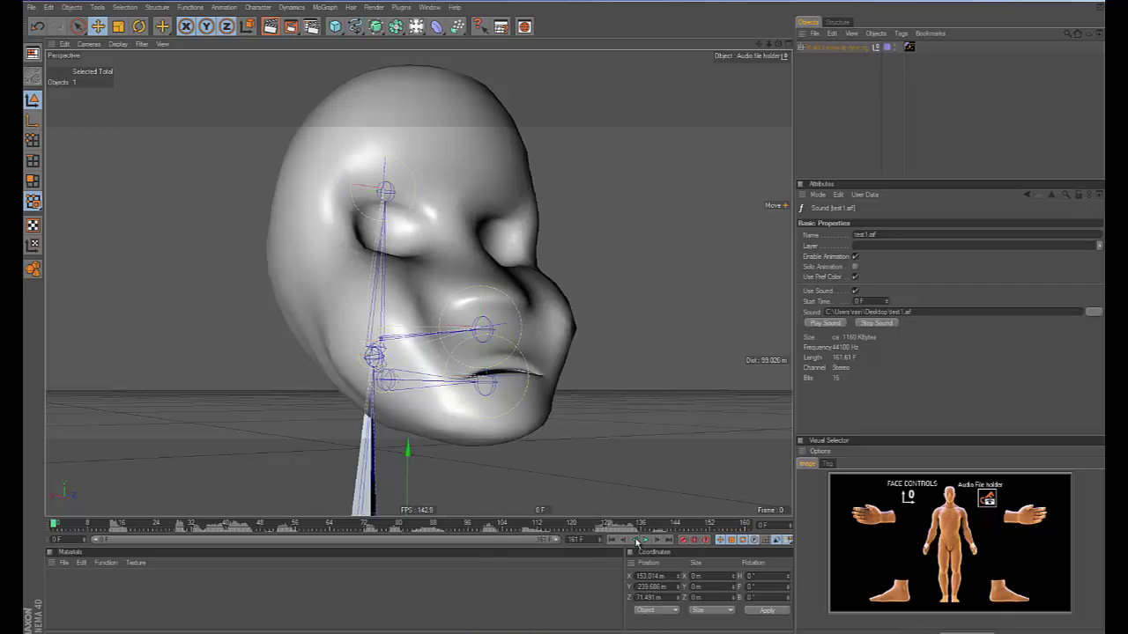
pyautogui.click(644, 540)
pyautogui.press('F6')
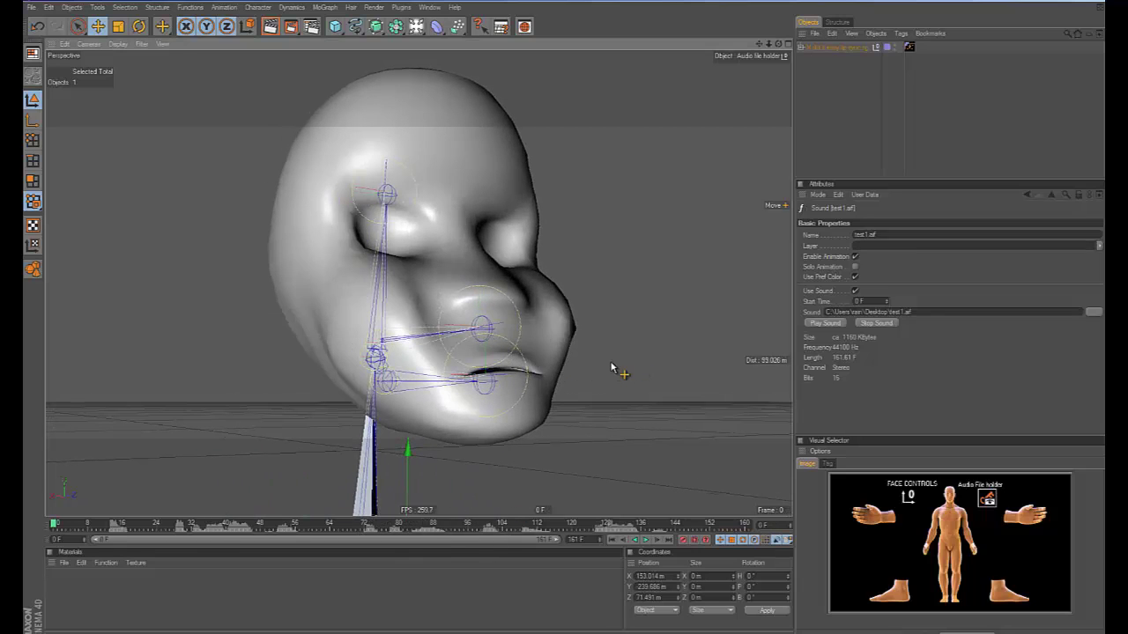
# Turn off the Joint and Other viewport filters, then select the lip sync rig object
pyautogui.click(142, 44)
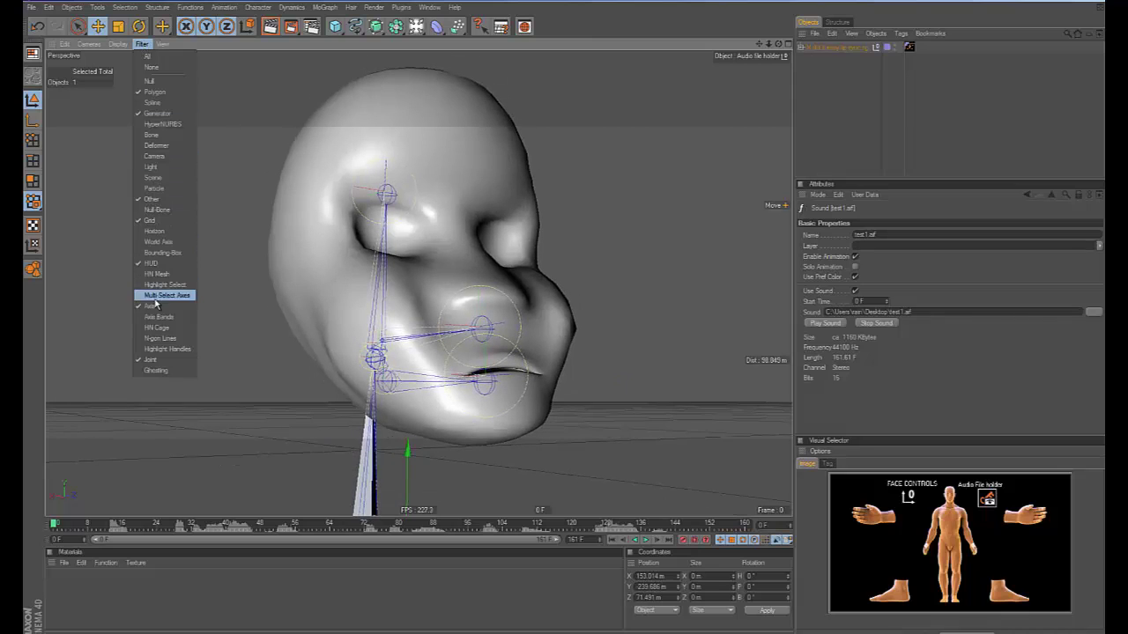
pyautogui.click(154, 359)
pyautogui.click(145, 48)
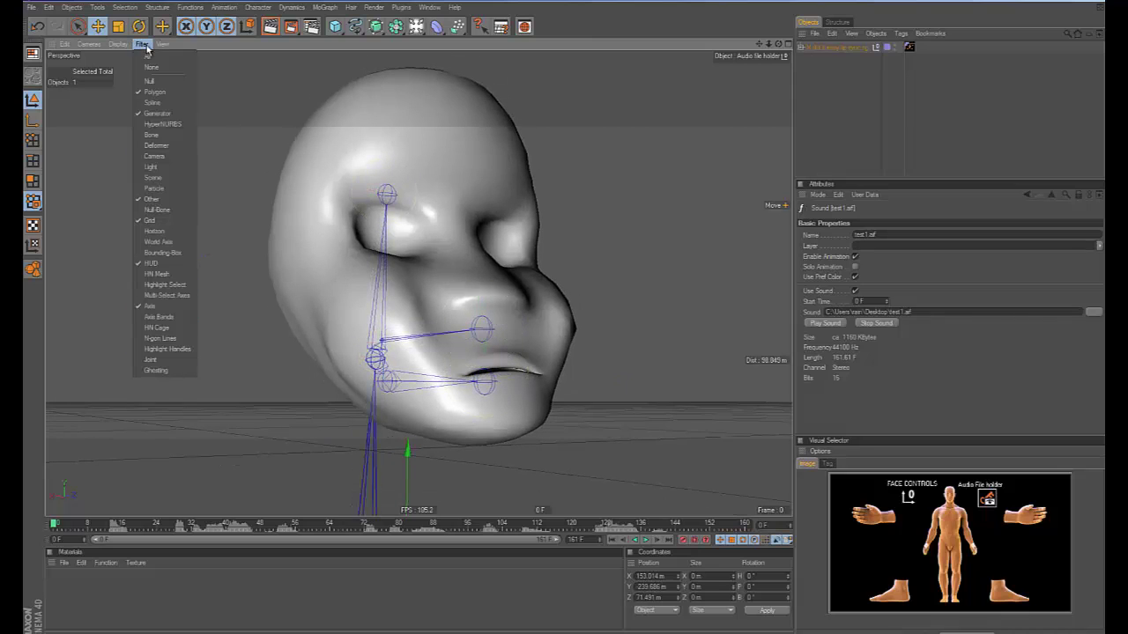
pyautogui.click(151, 199)
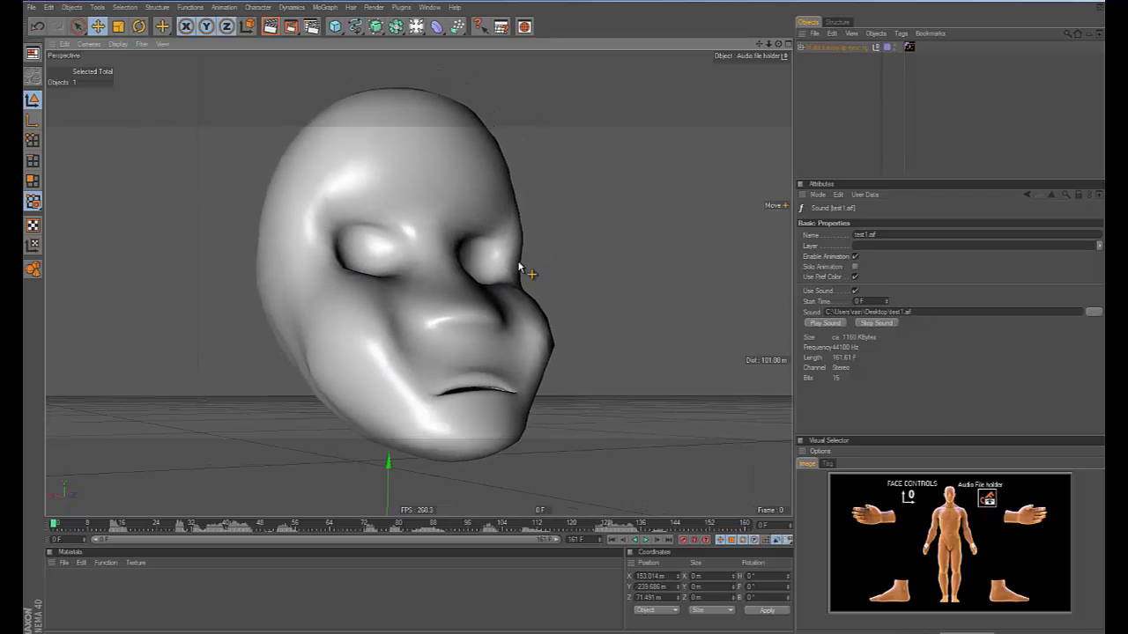
pyautogui.click(848, 49)
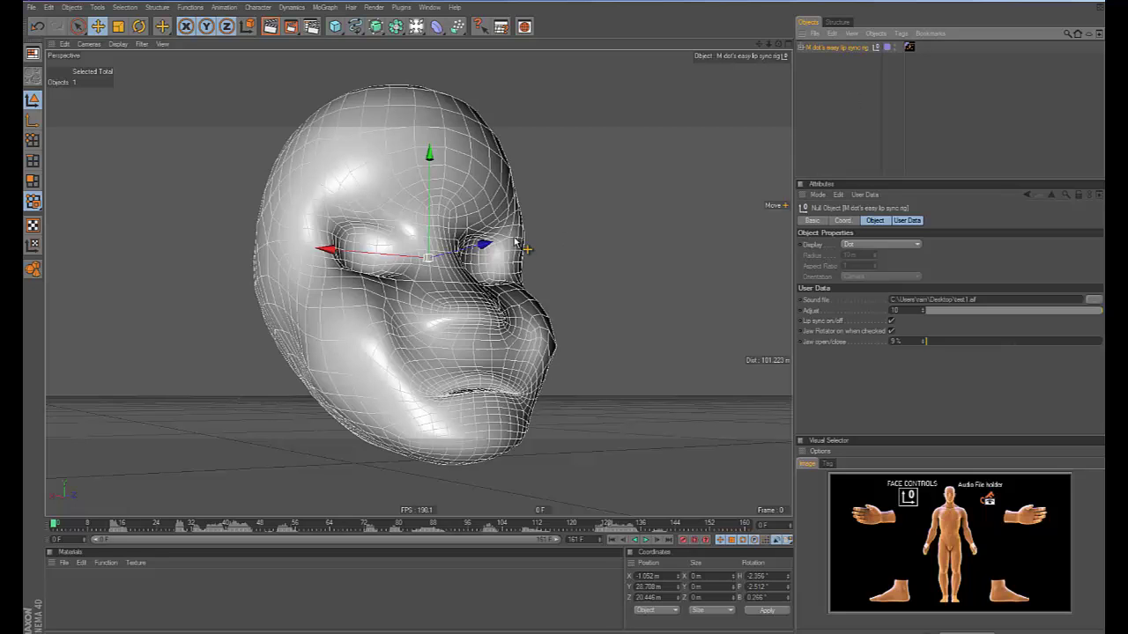
pyautogui.click(593, 239)
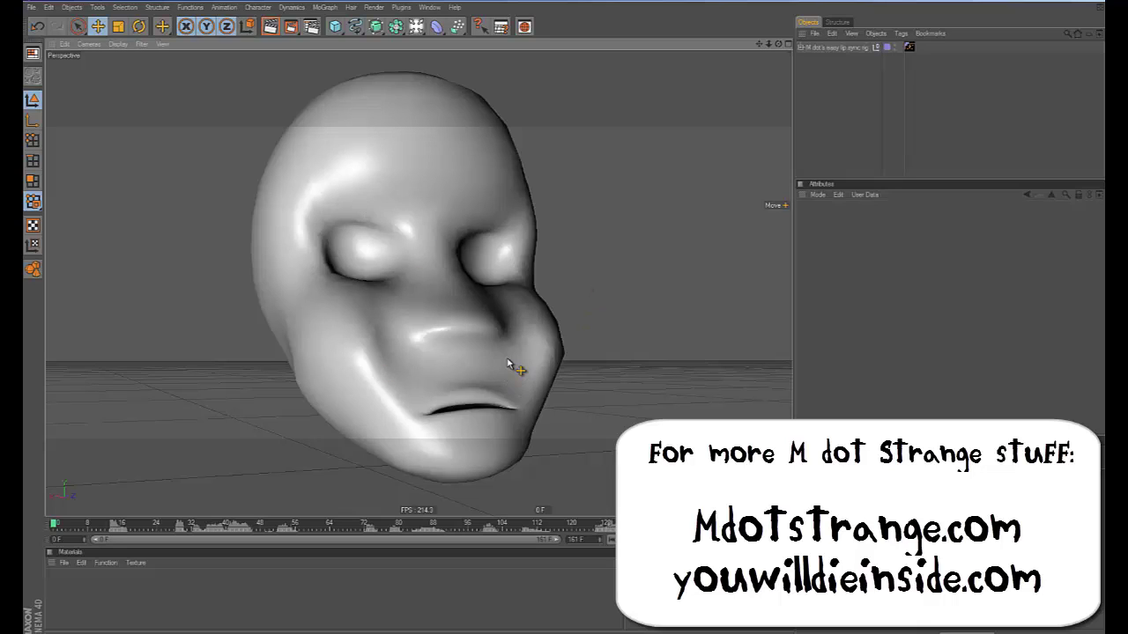
pyautogui.keyDown('alt'); pyautogui.moveTo(568, 343); pyautogui.dragTo(616, 338); pyautogui.keyUp('alt')
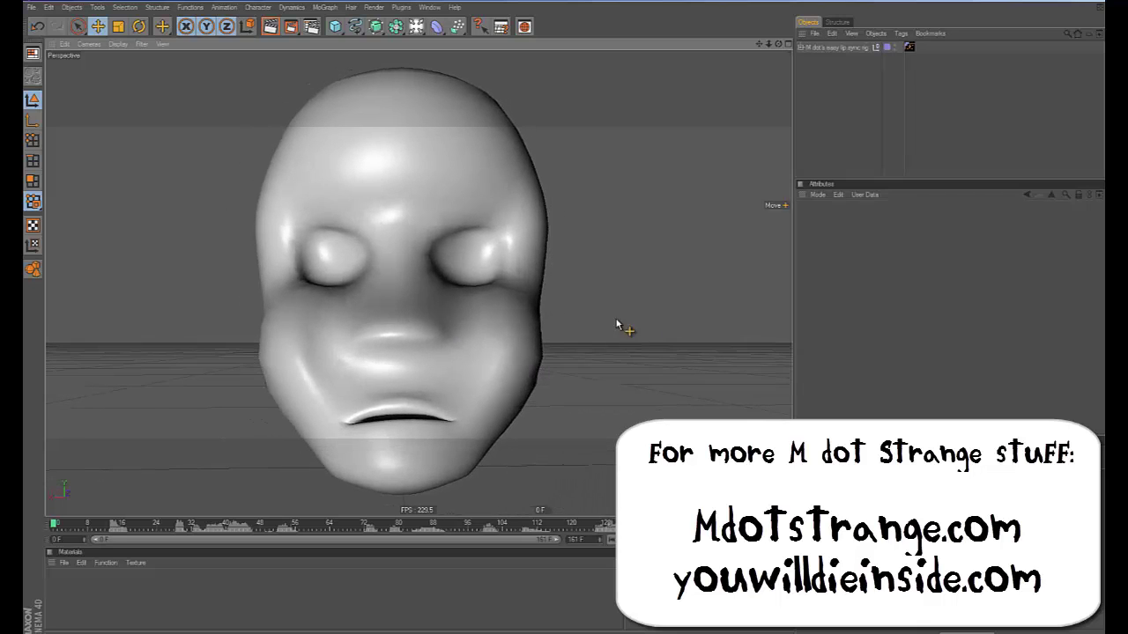